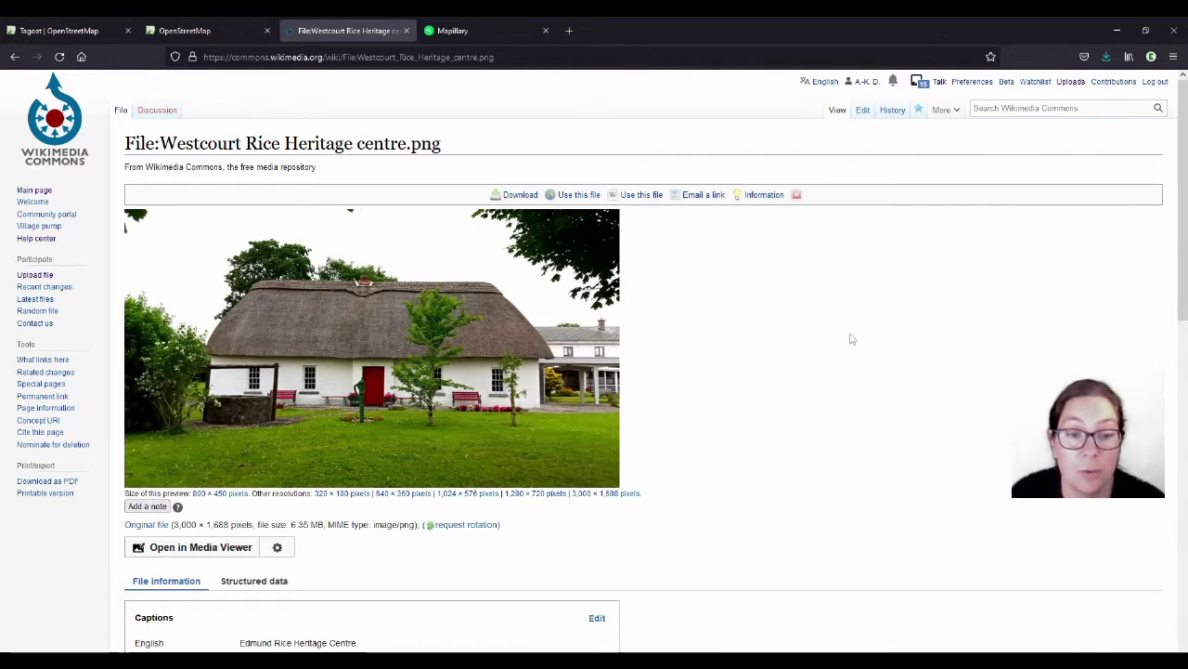
Examine the Mapillary street imagery of the thatched house at the Edmund Rice Heritage Centre and compare it with the Wikimedia Commons photo.
click(469, 35)
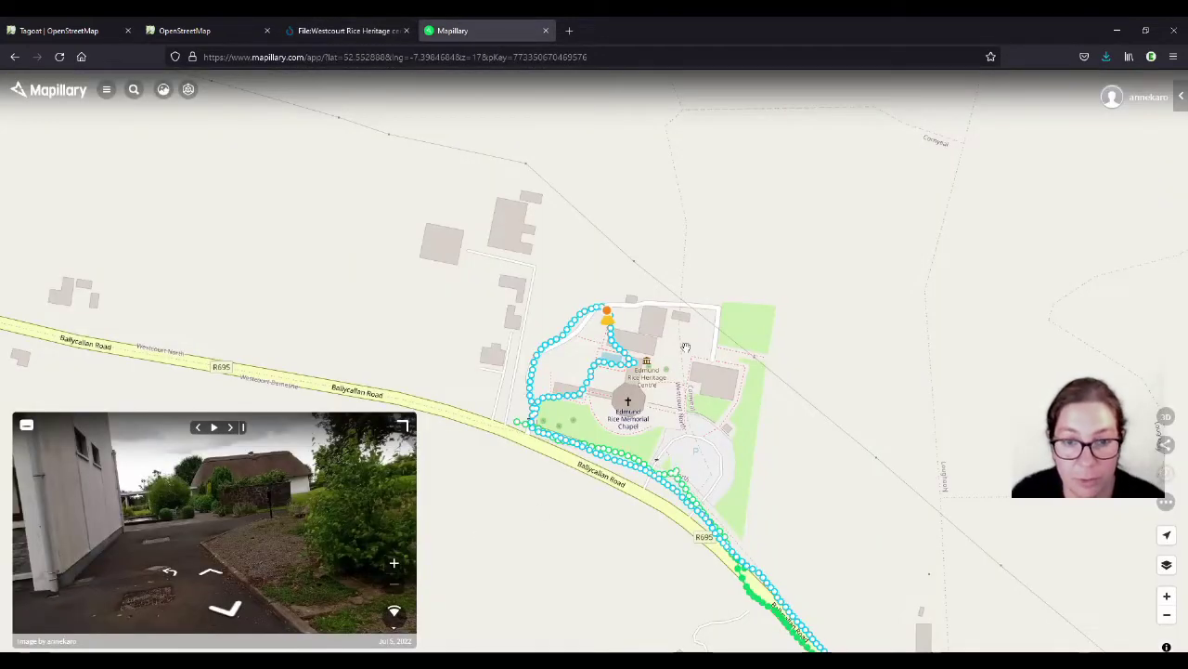
scroll(574, 296, down, 3)
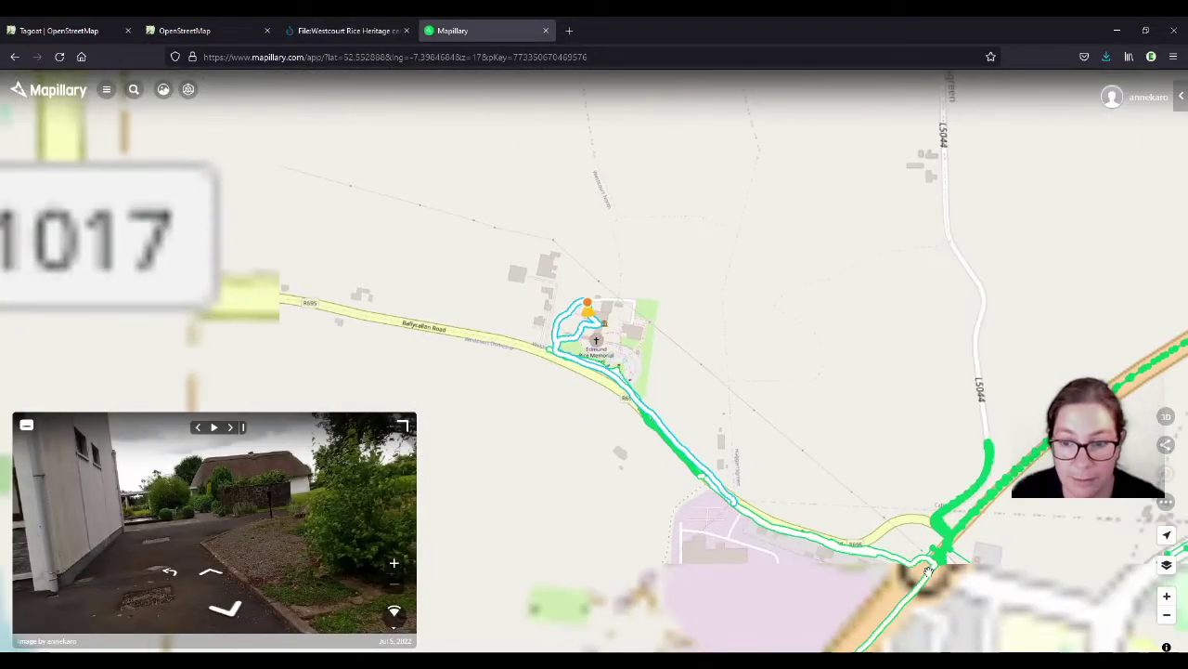
scroll(576, 327, up, 3)
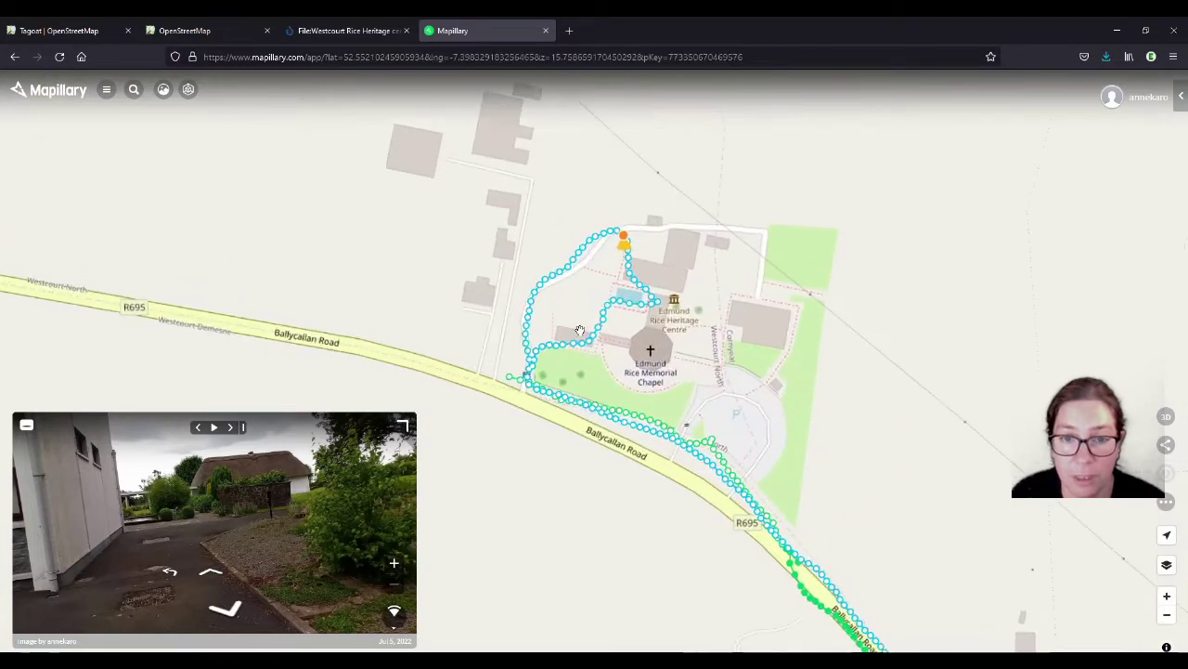
scroll(579, 329, up, 2)
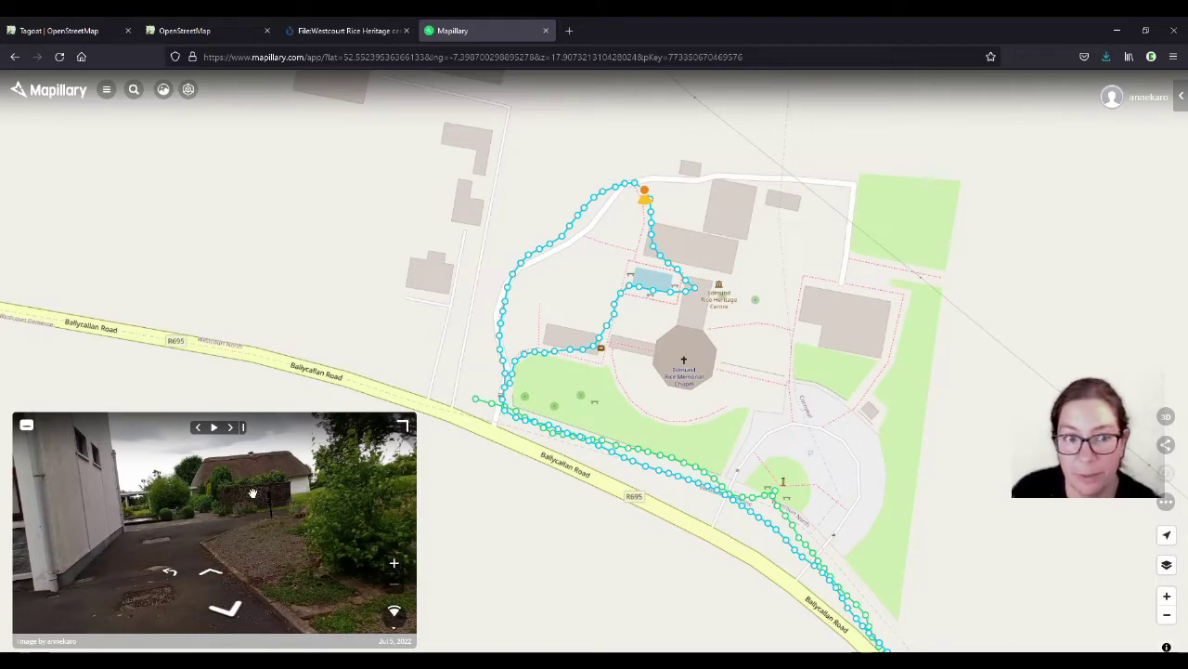
click(403, 426)
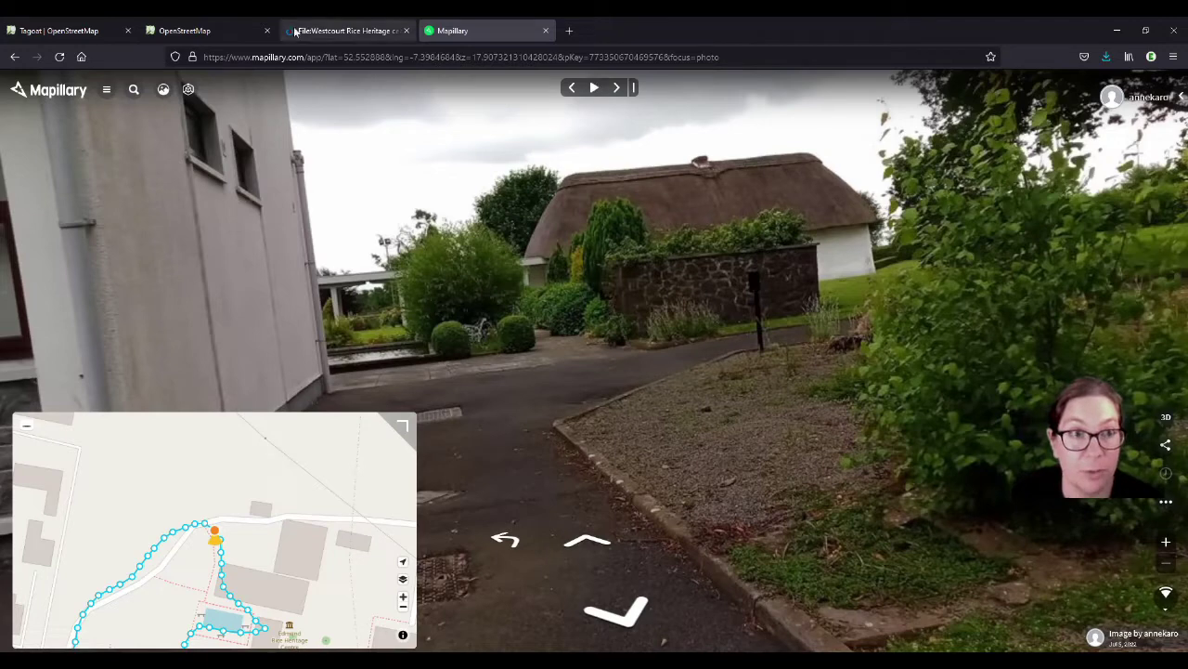
click(369, 32)
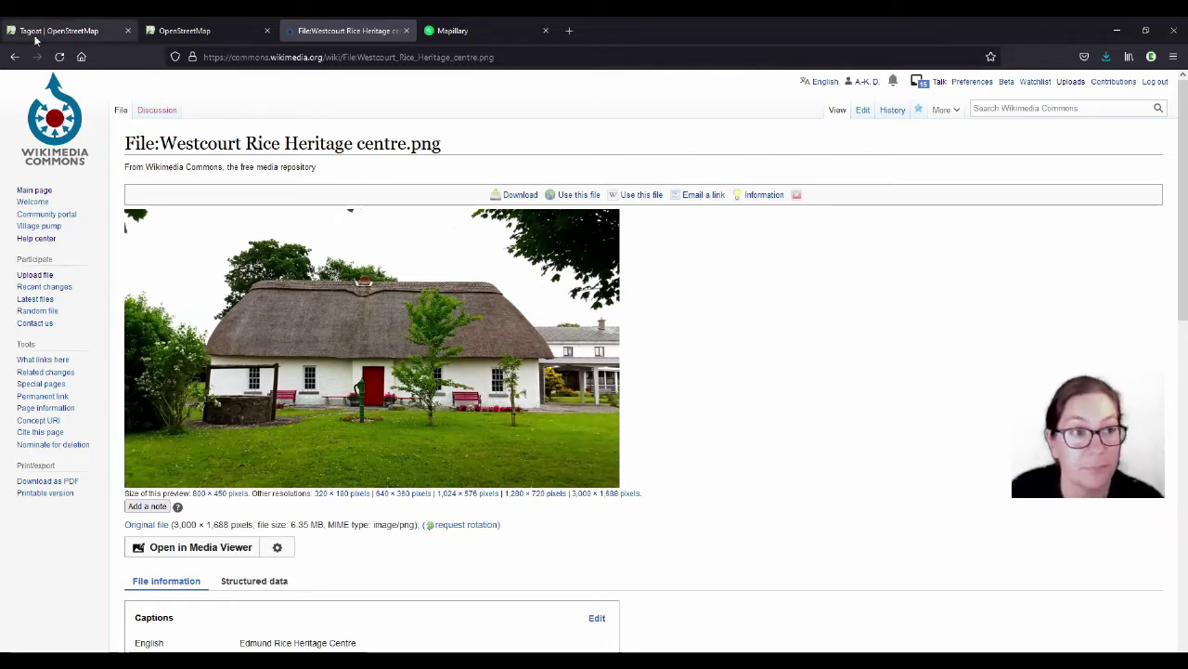
Switch to OpenStreetMap and open the area around the Edmund Rice Memorial Chapel in the map editor.
click(153, 30)
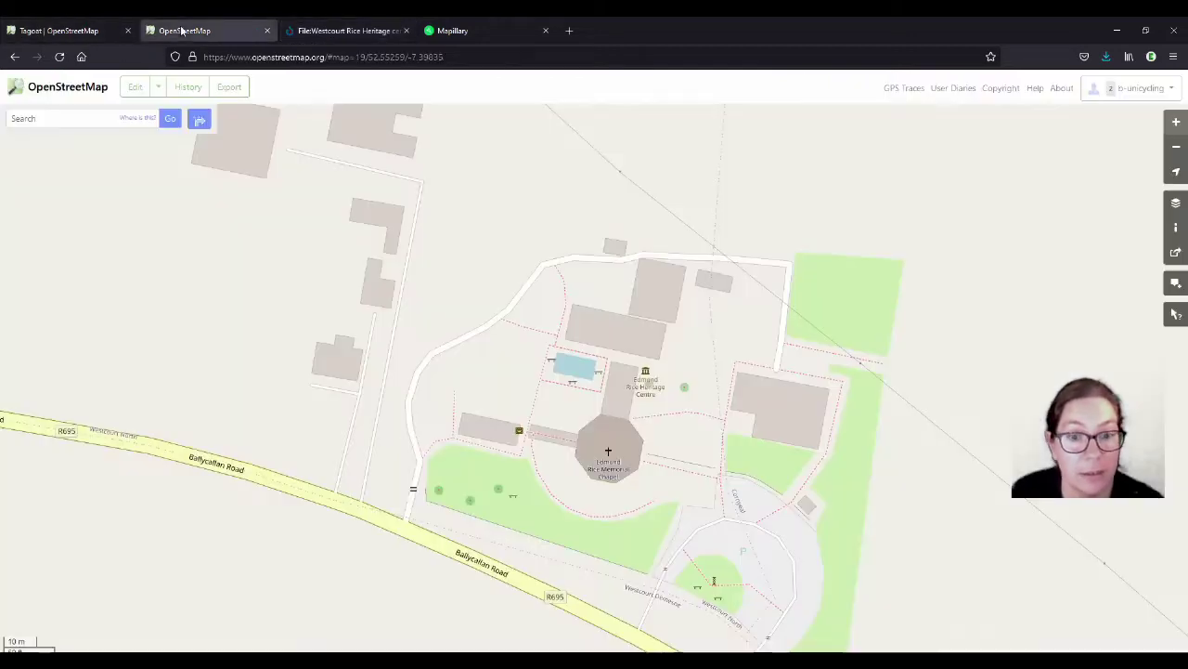
scroll(607, 527, up, 2)
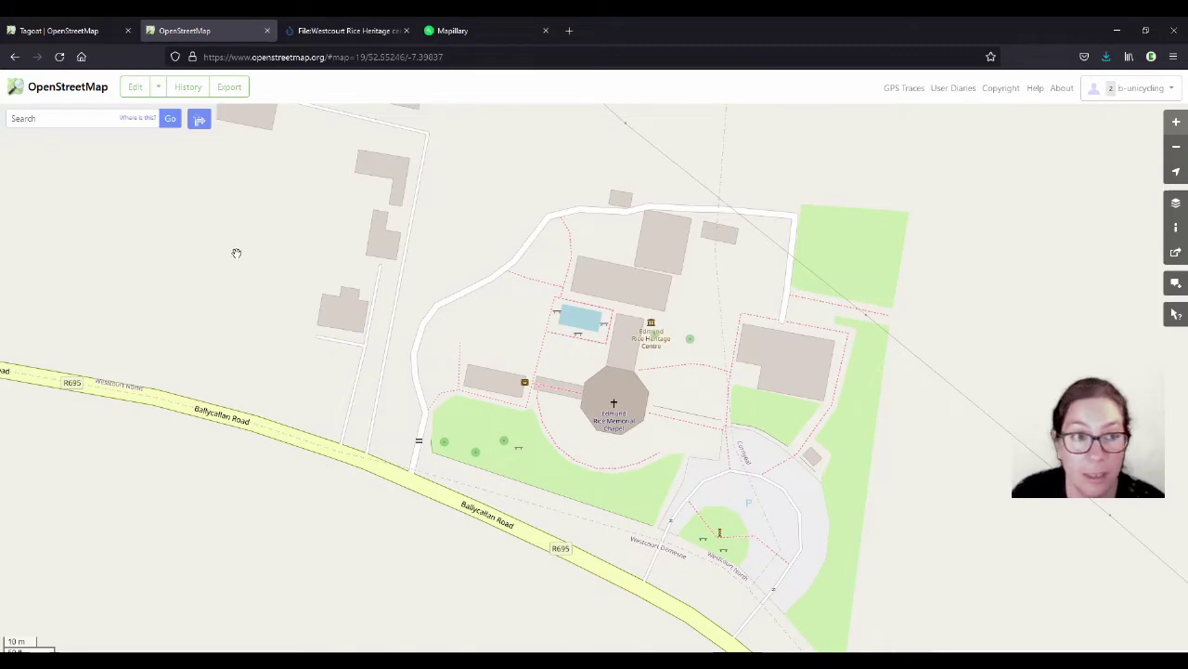
click(137, 90)
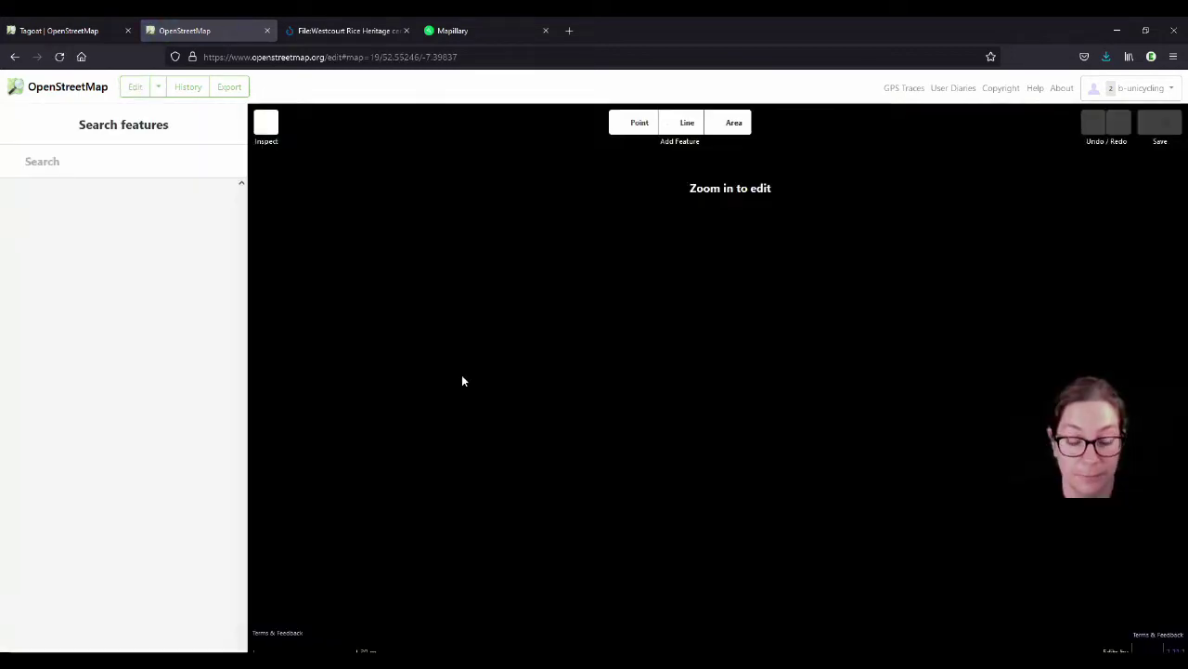
scroll(664, 354, up, 3)
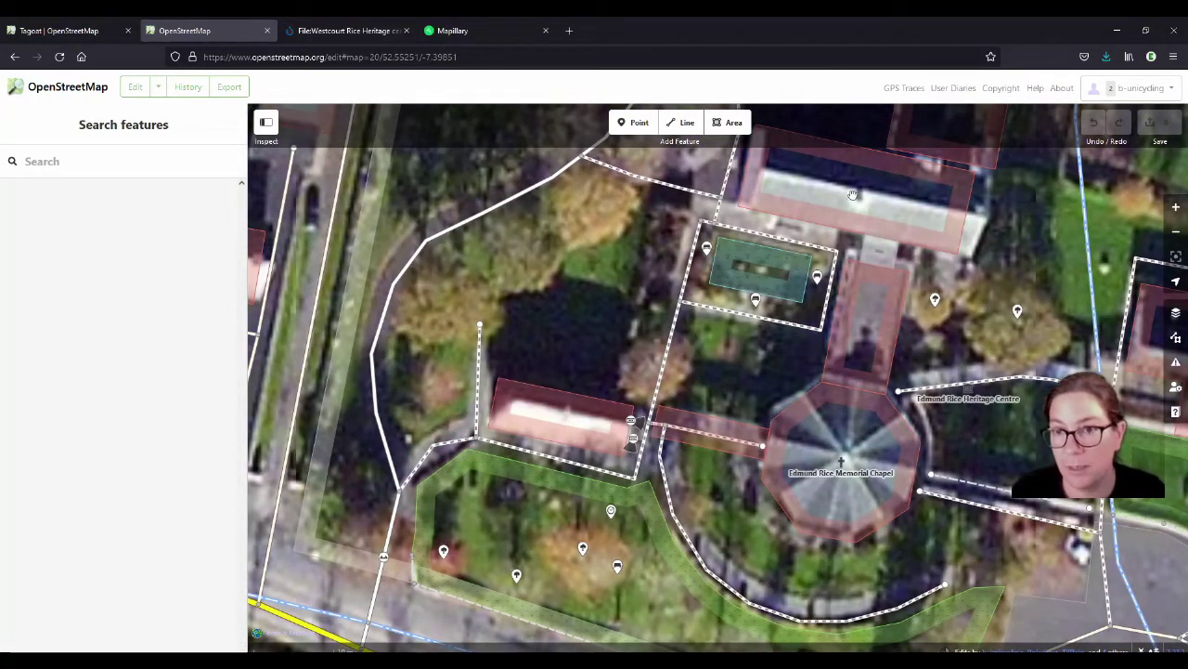
Hide the OpenStreetMap data layer and compare the bare aerial imagery of the thatched house with the mapped features.
click(1177, 314)
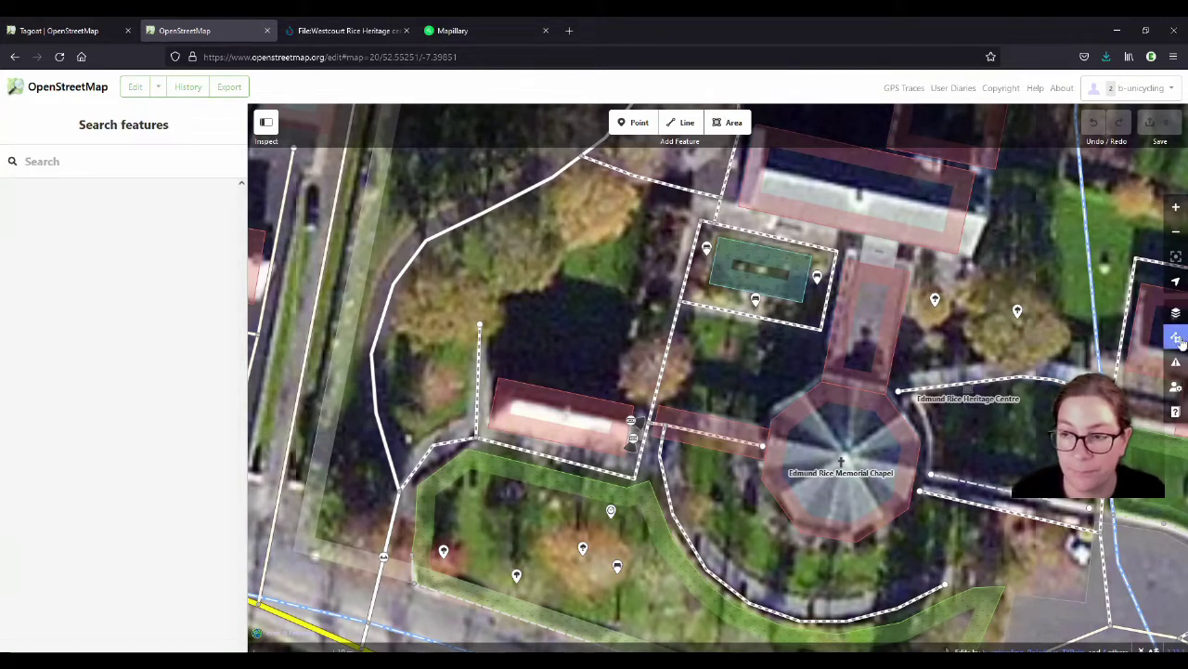
click(1175, 337)
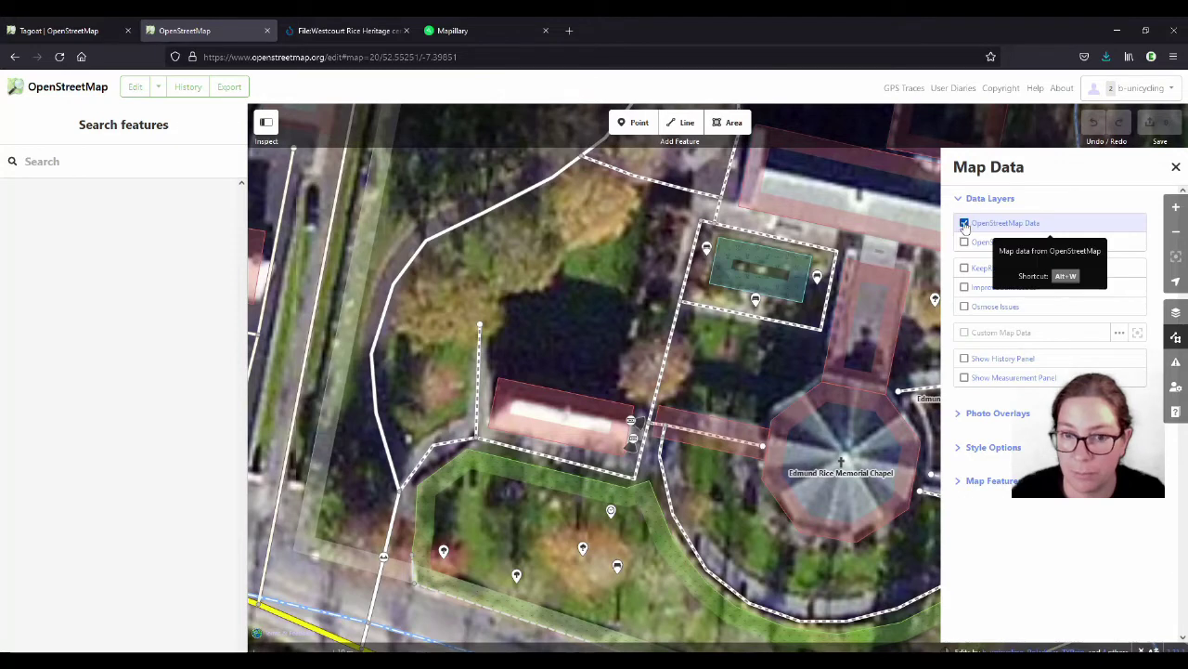
click(964, 225)
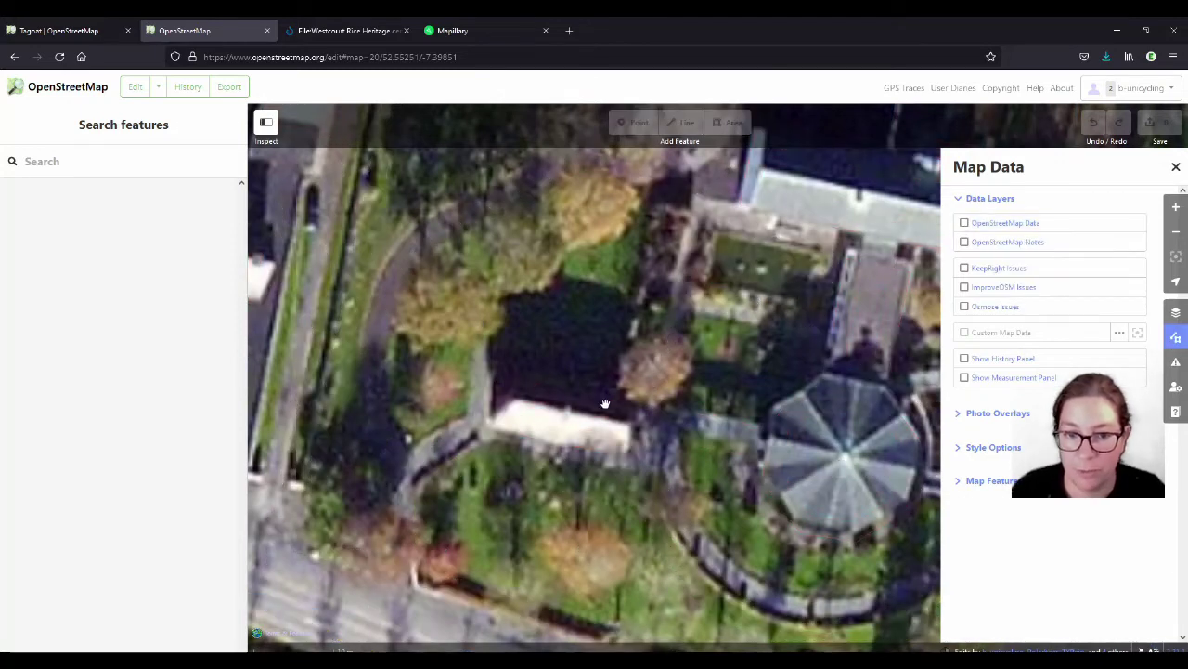
scroll(605, 404, down, 3)
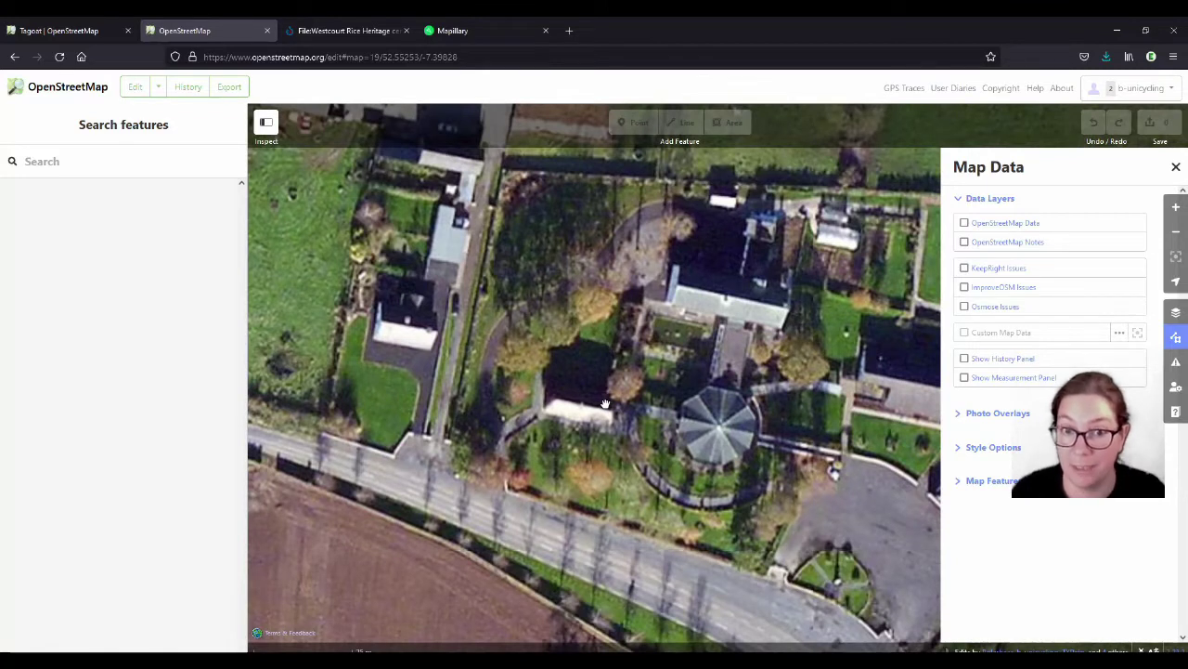
click(965, 224)
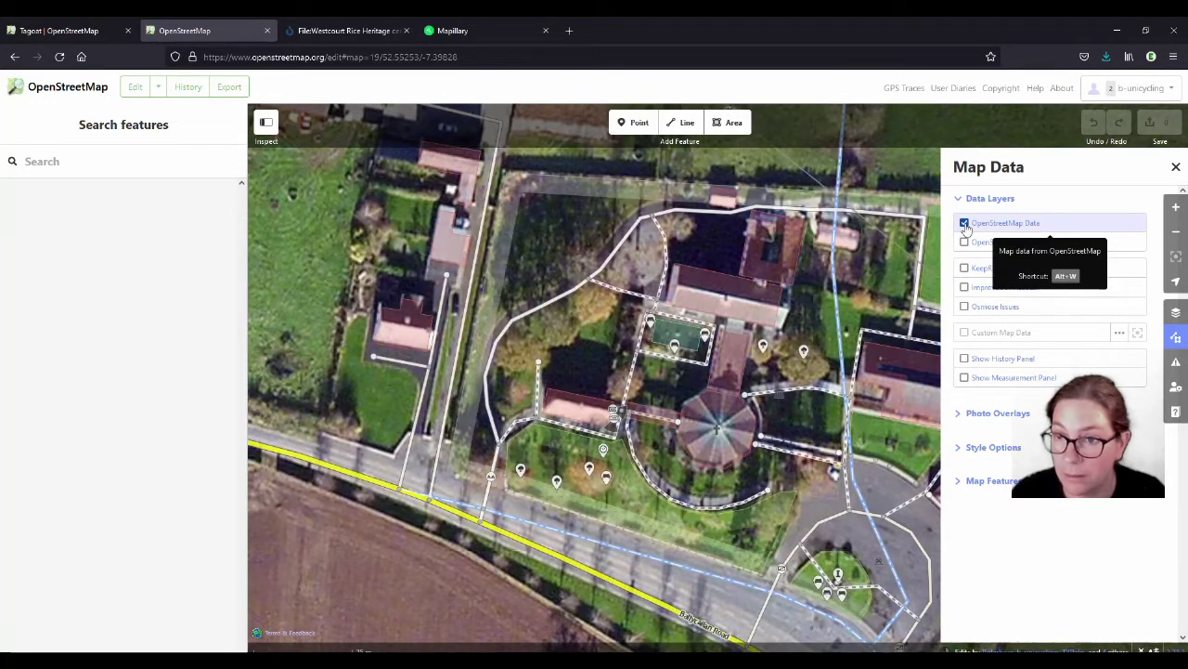
click(965, 223)
Compare the Bing Maps Aerial, Mapbox Satellite, Esri World Imagery and Esri World Imagery (Clarity) Beta backgrounds, then show the OpenStreetMap data again.
click(1177, 313)
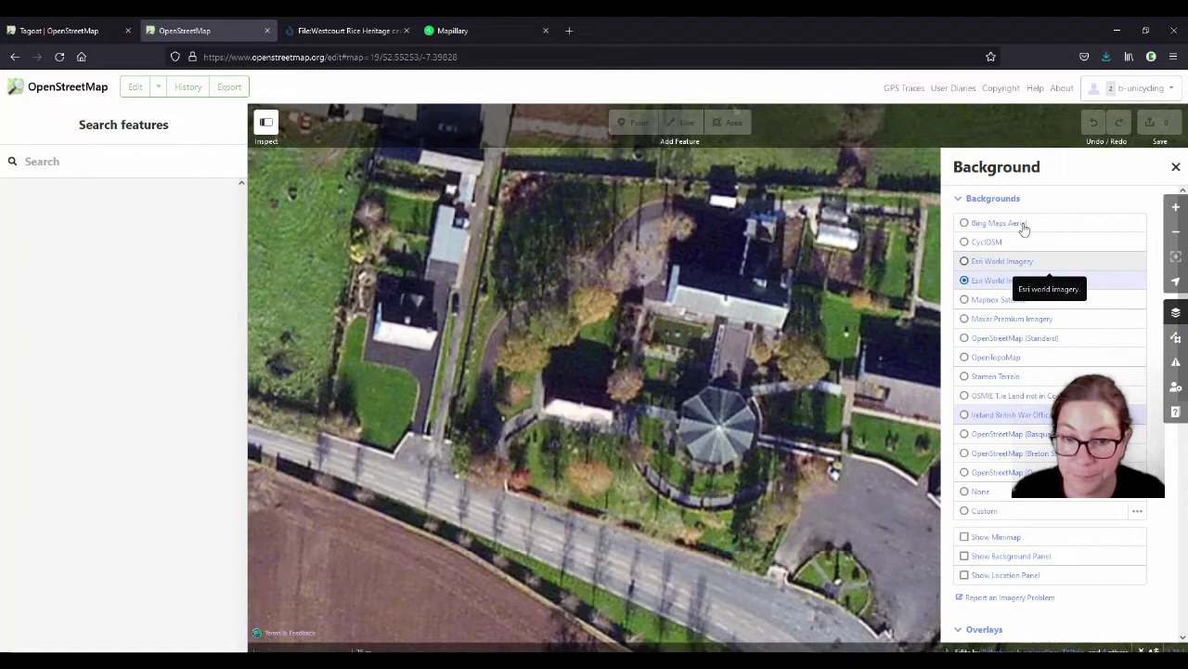
click(966, 224)
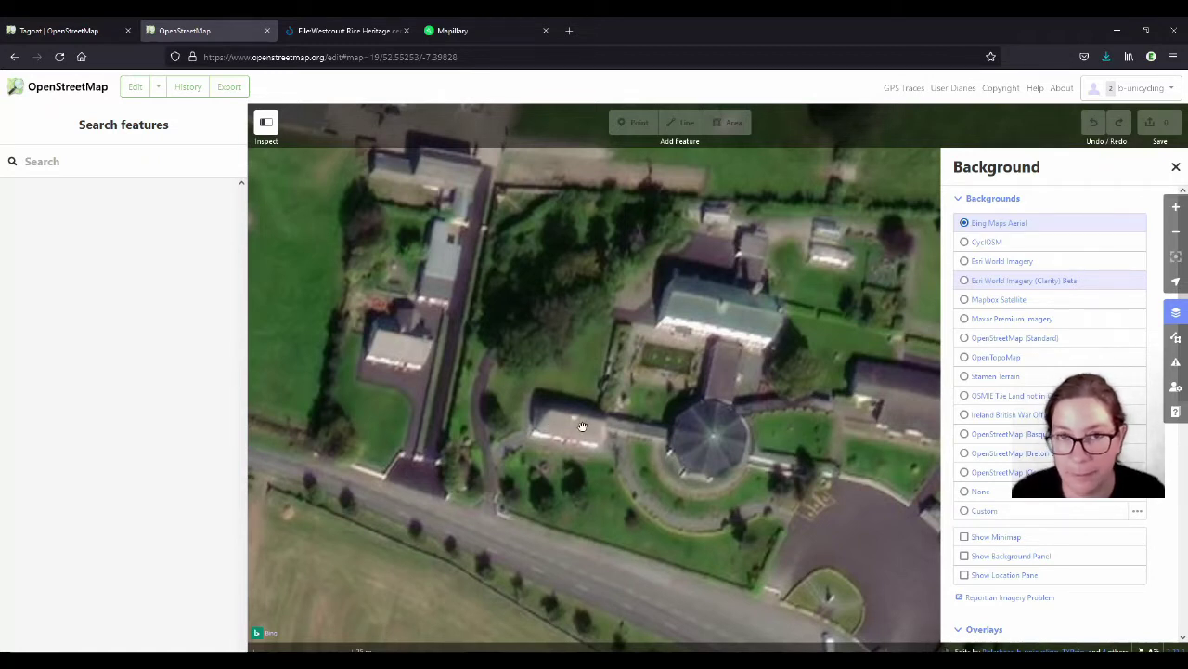
click(966, 300)
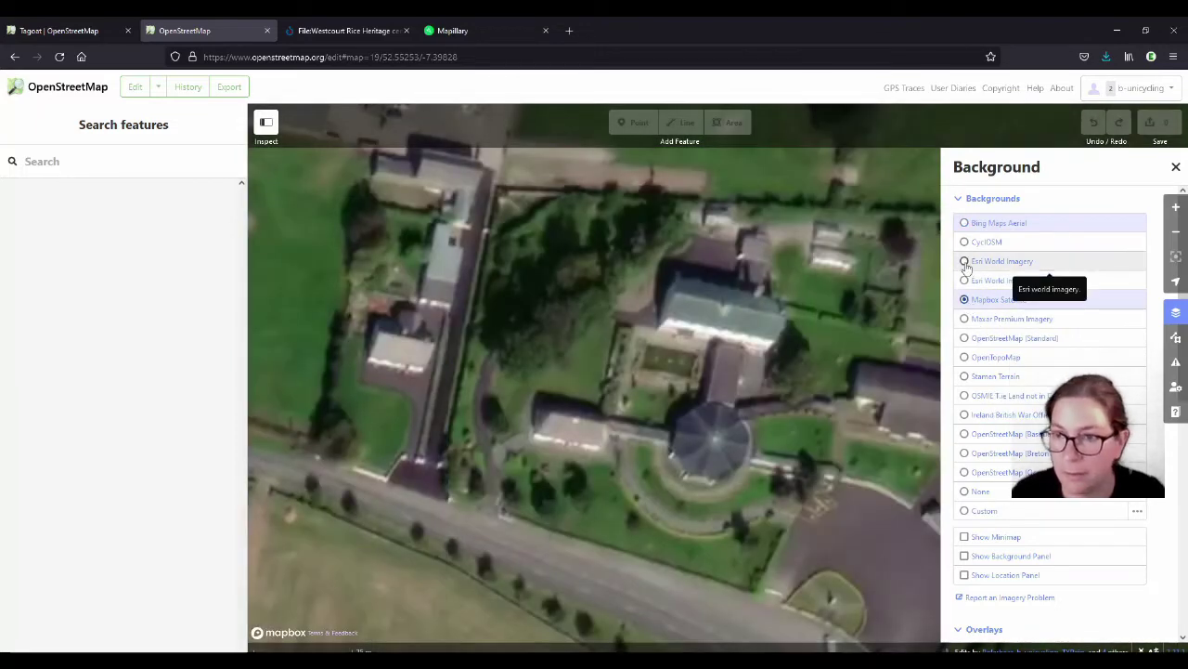
click(965, 262)
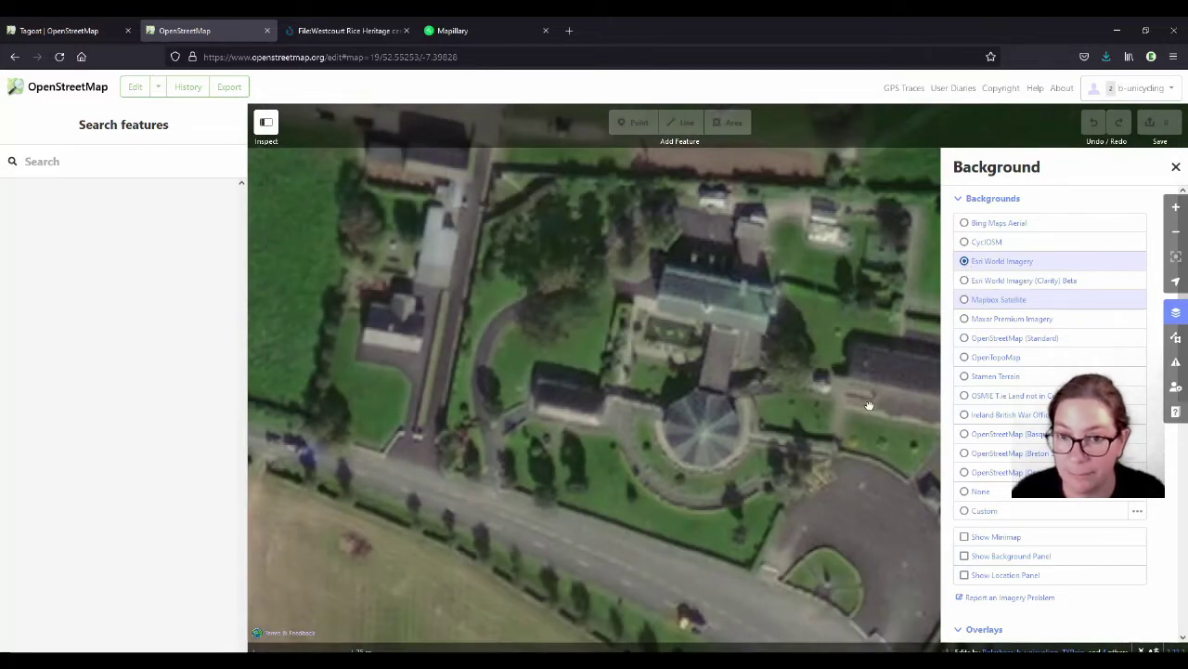
click(966, 281)
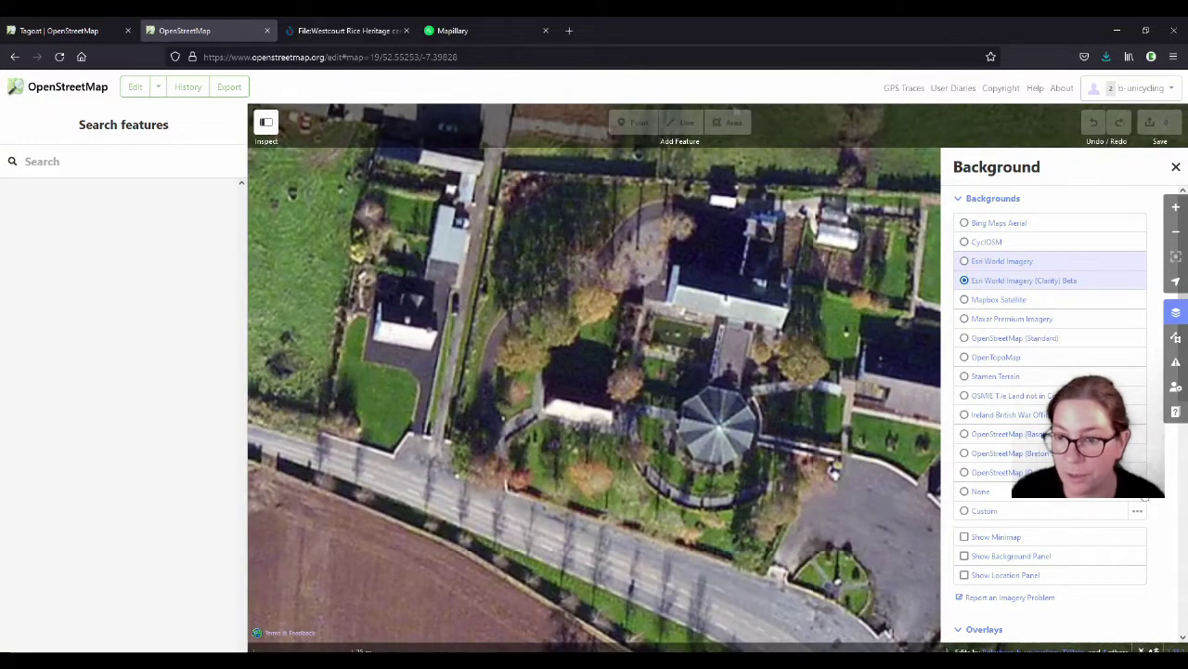
click(1174, 339)
click(965, 223)
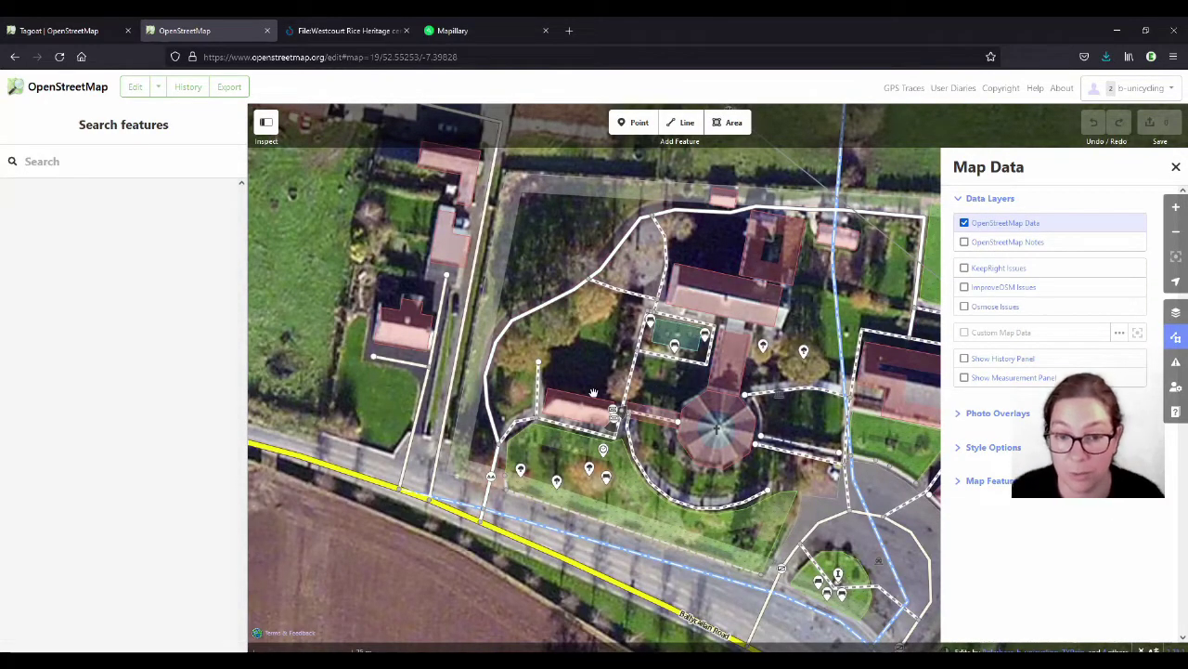
Add the tag roof:material=thatch to the house west of the Edmund Rice Memorial Chapel.
click(593, 399)
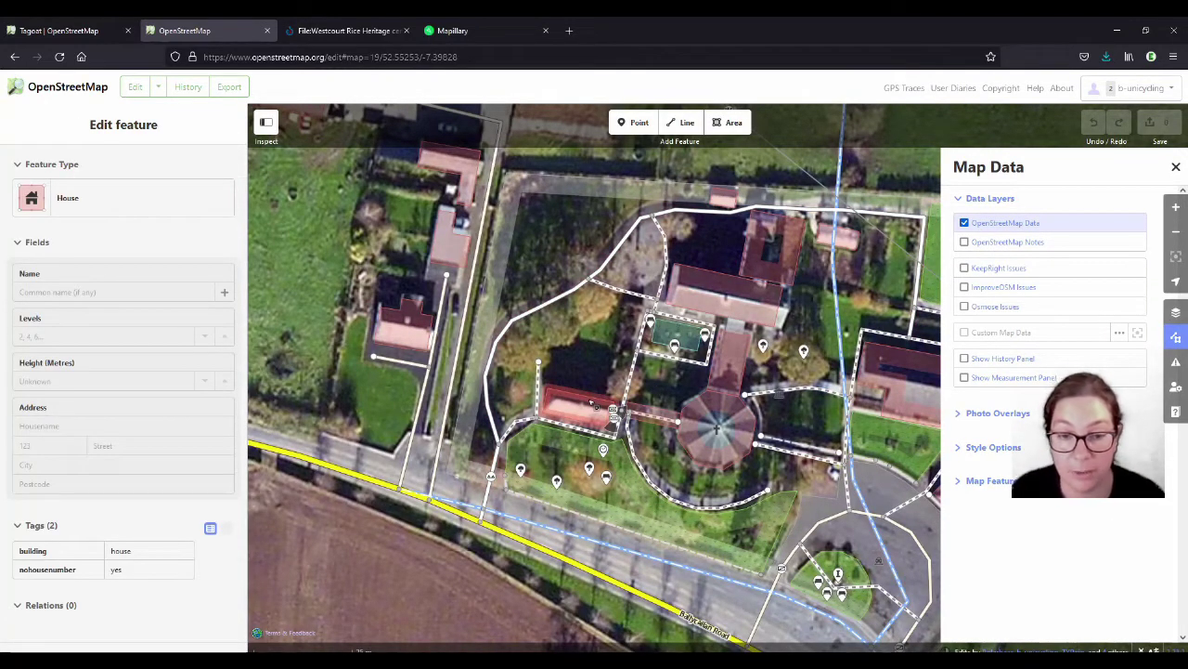
scroll(180, 406, down, 2)
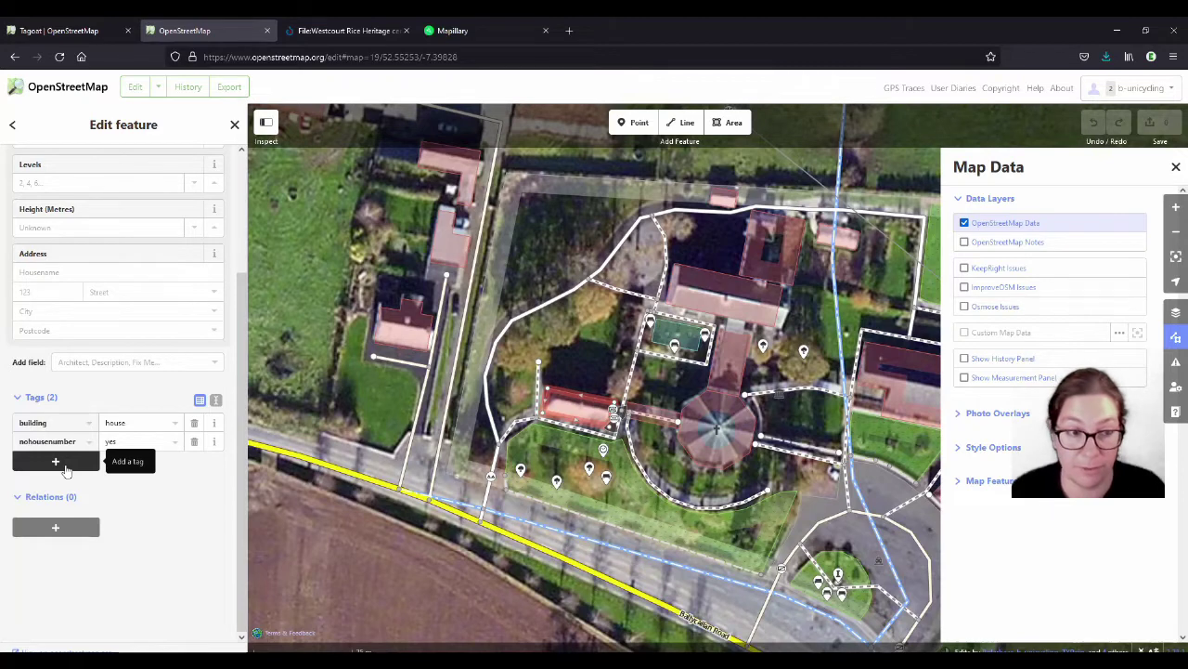
click(71, 461)
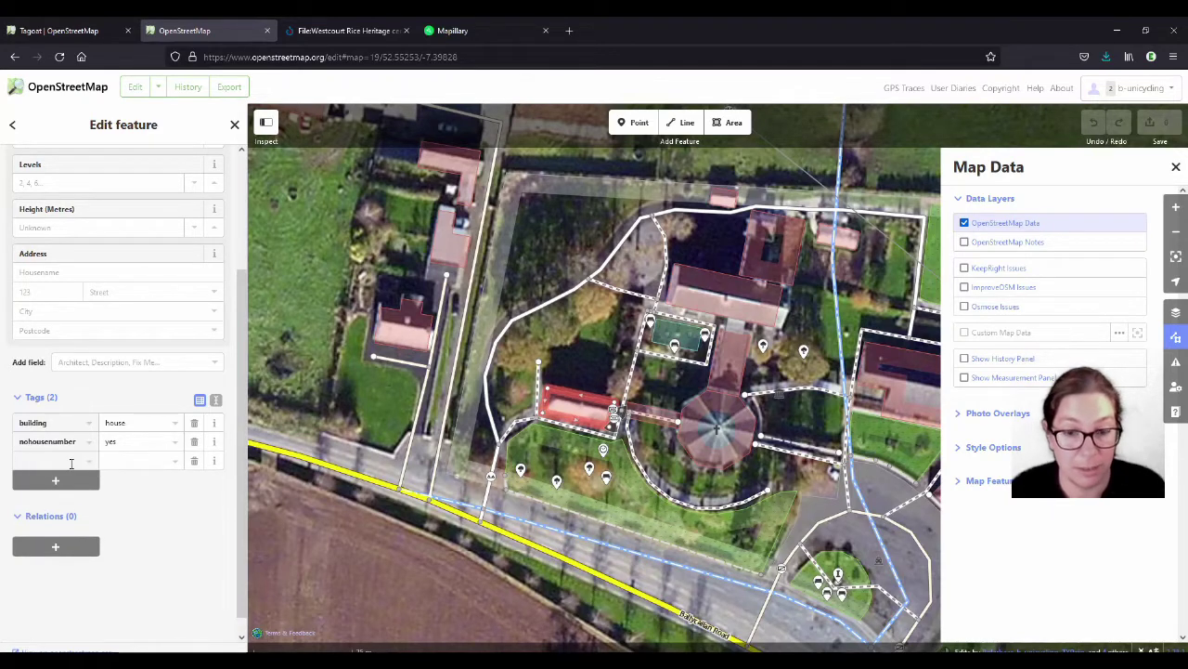
text(ro)
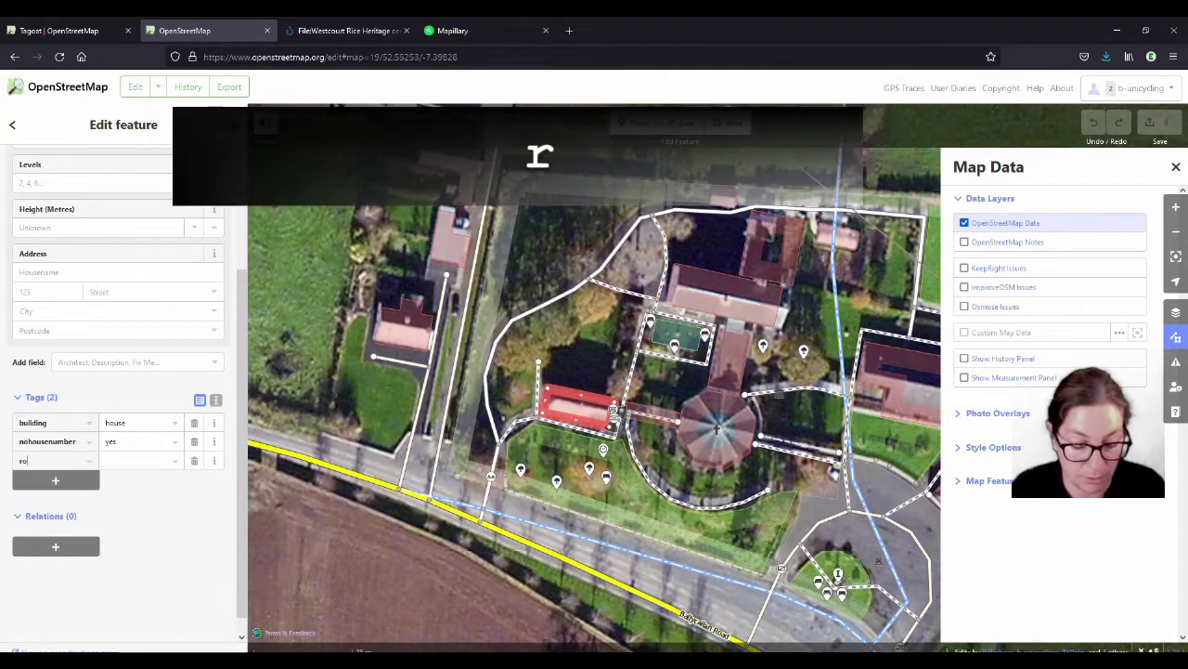
text(of:material)
key(Tab)
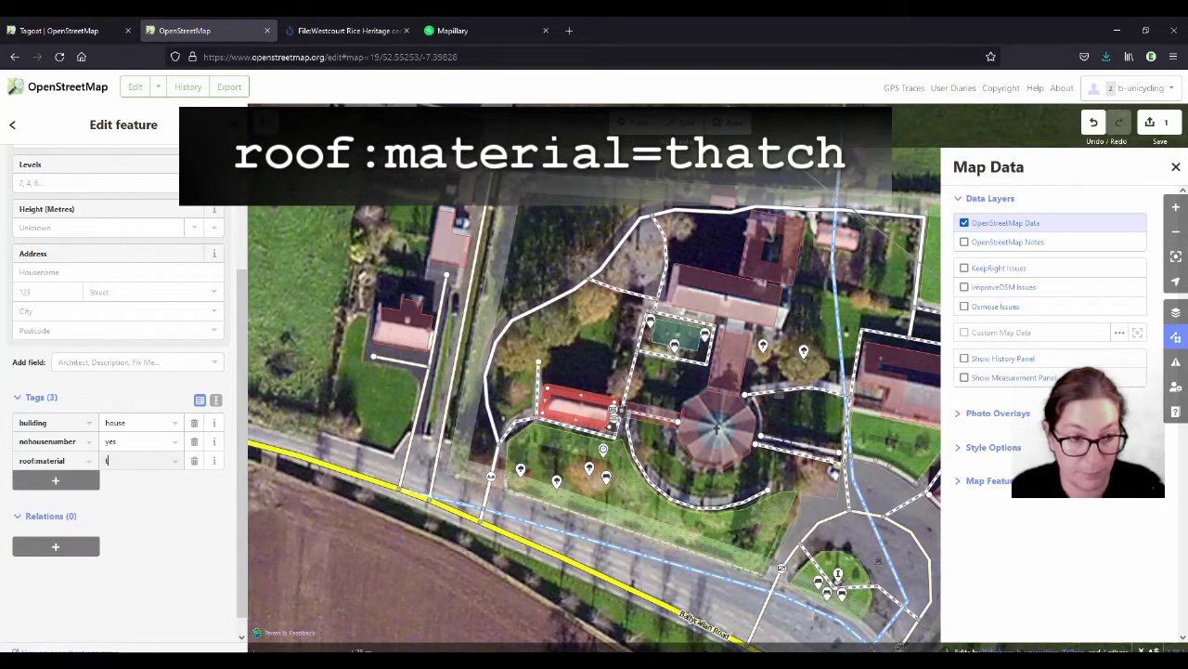
text(thatch)
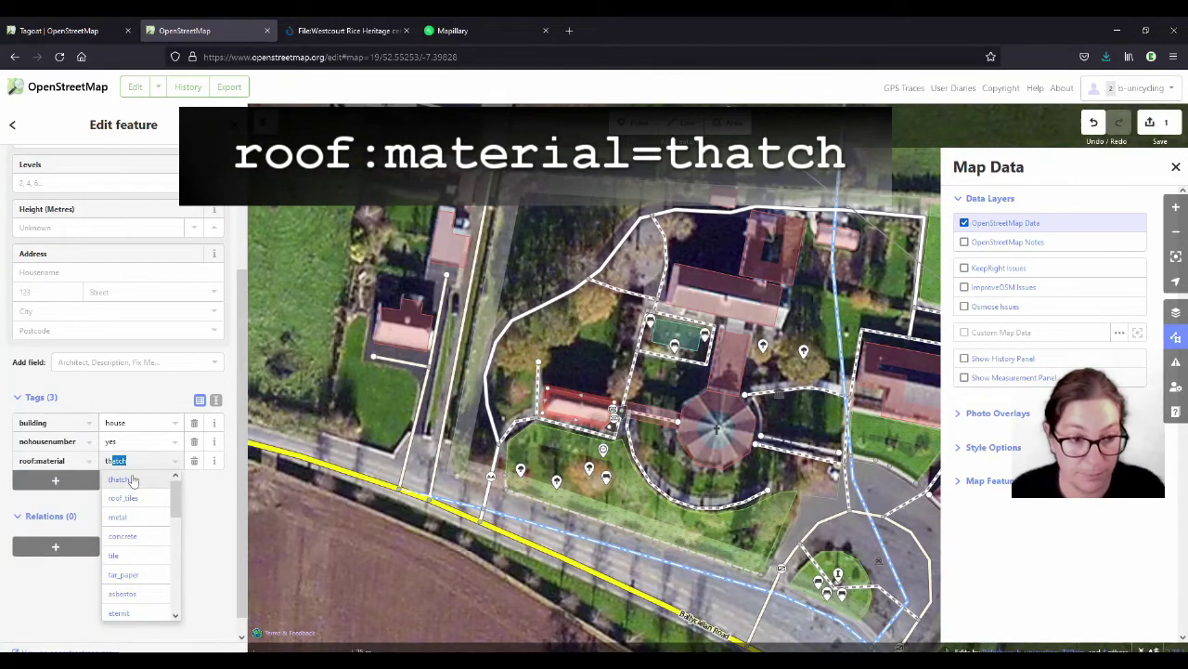
click(119, 516)
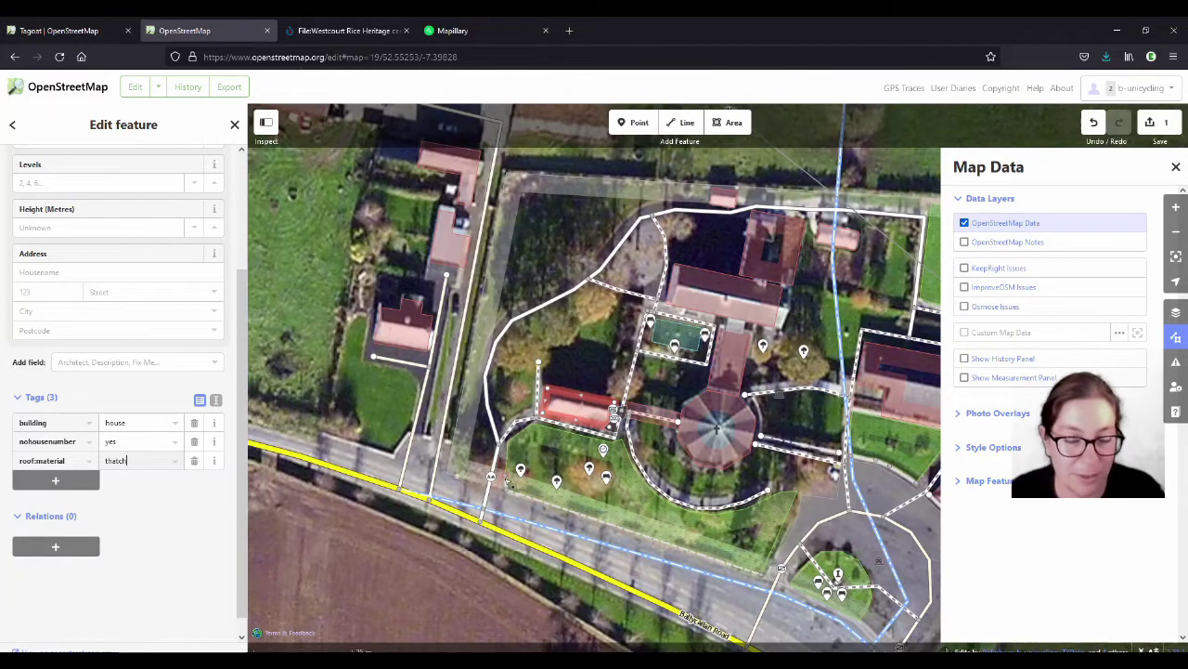
Check the thatched house in the Wikimedia Commons photo and set its building levels to 1.
click(335, 37)
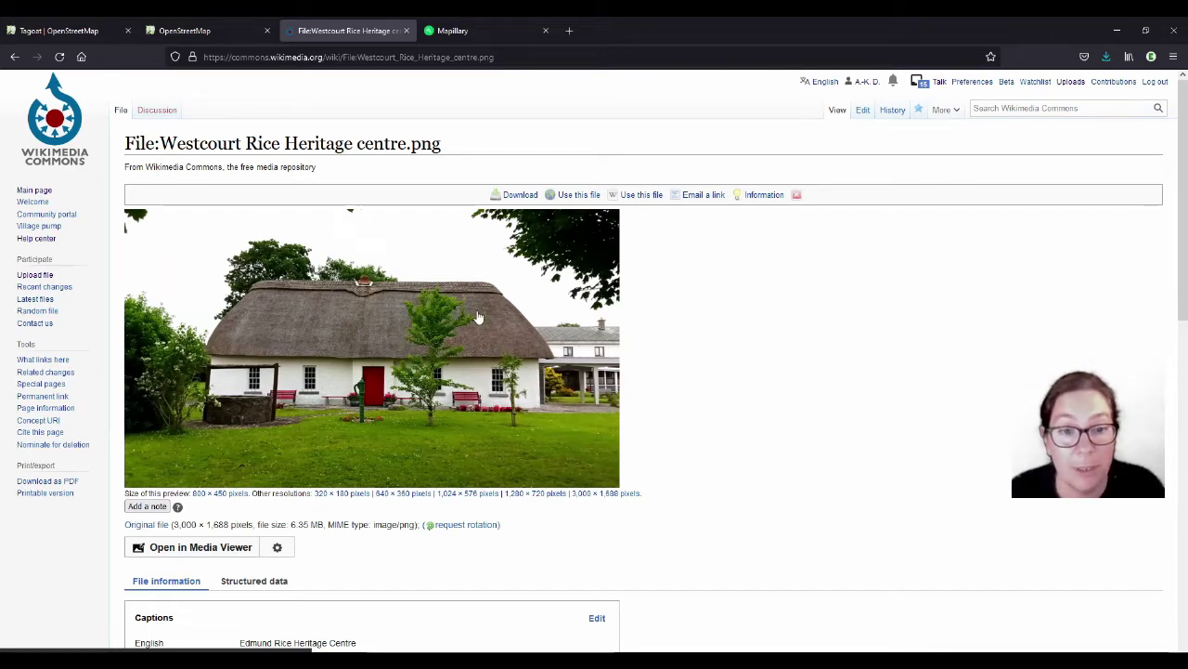
click(220, 29)
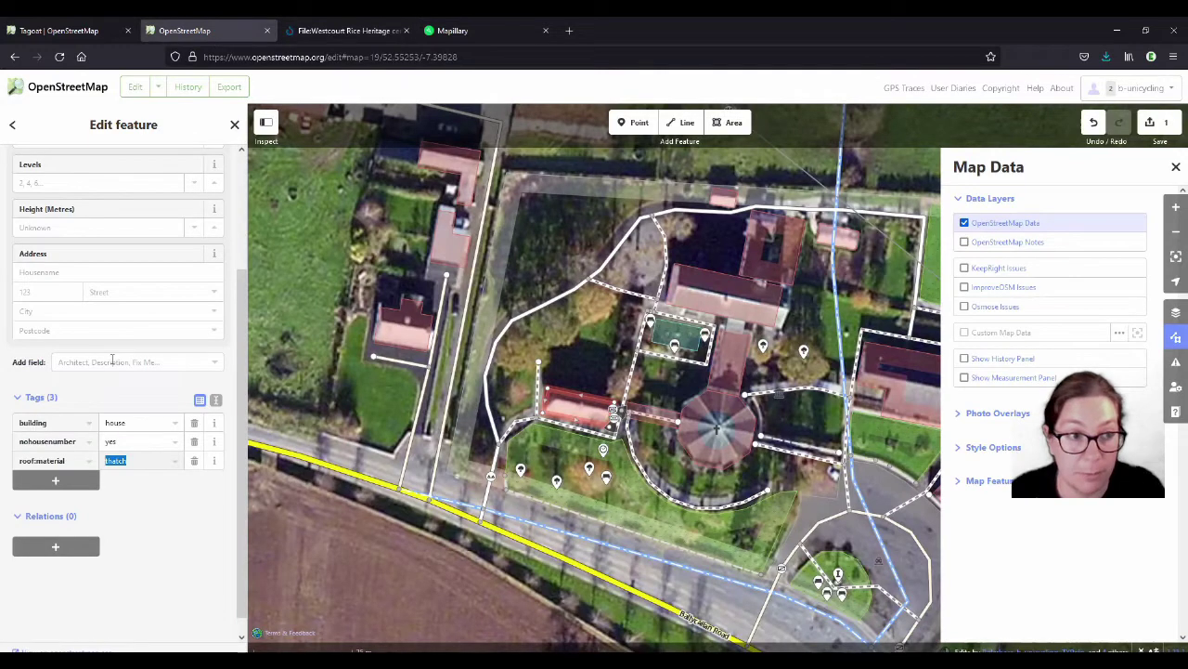
scroll(98, 252, up, 1)
click(53, 241)
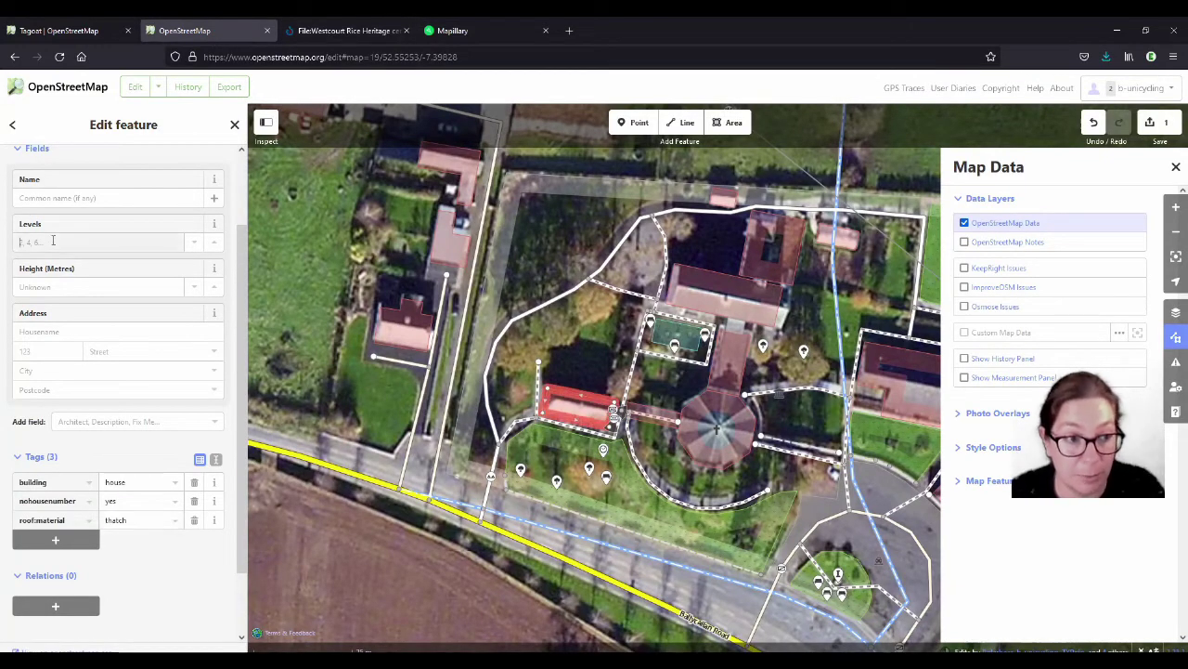
text(1)
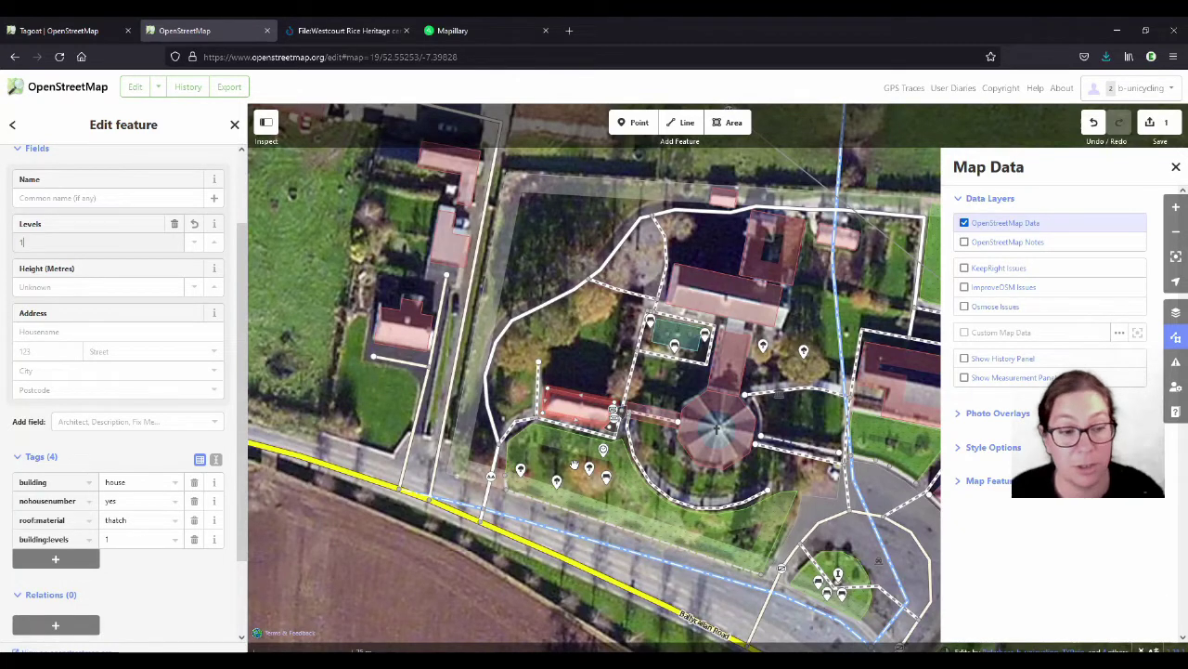
Search the Historic Environment Viewer for Westcourt and go to Westcourt North, Kilkenny.
click(604, 352)
click(604, 356)
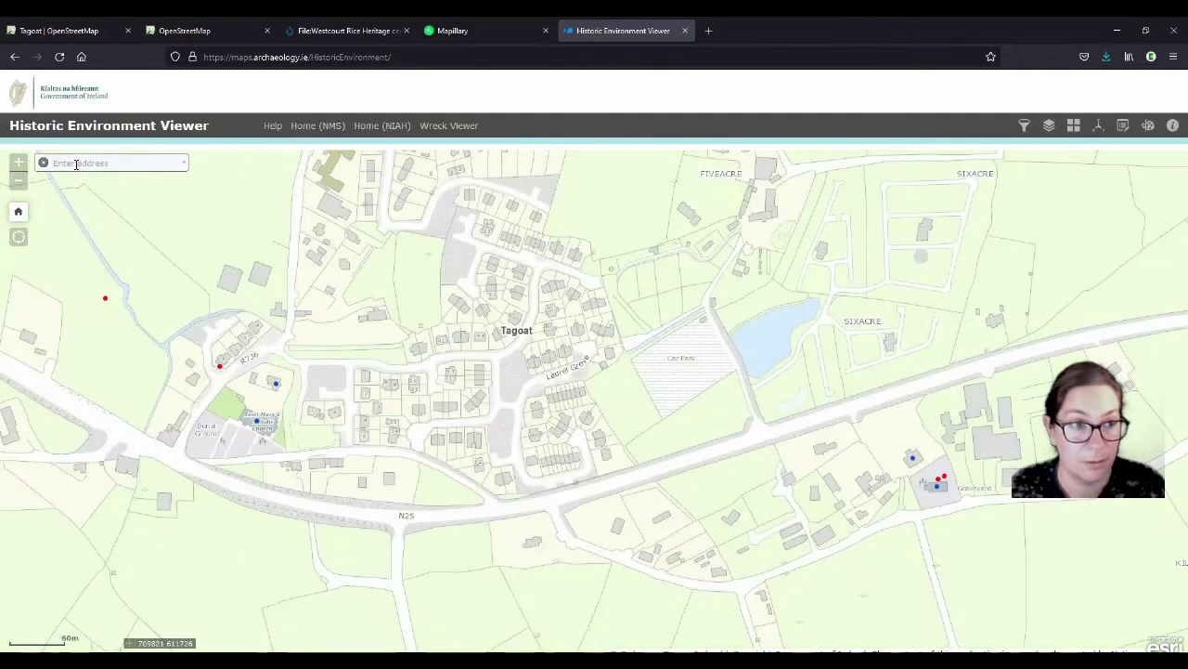
click(79, 163)
text(Westc)
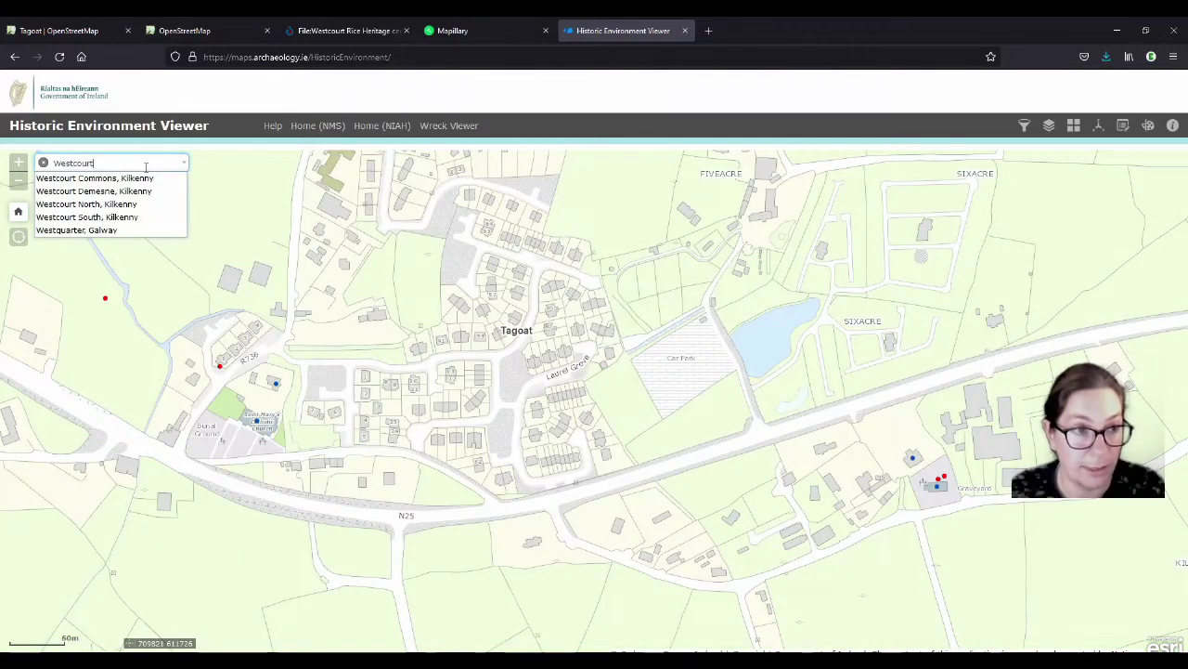
text(ourt)
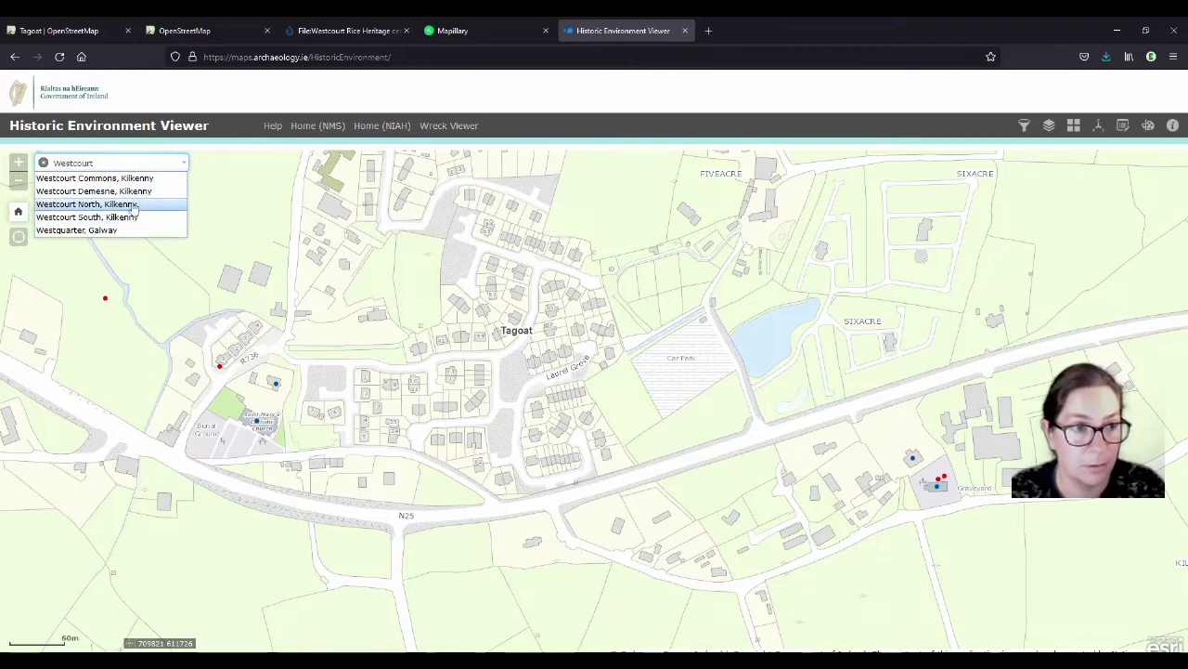
click(129, 203)
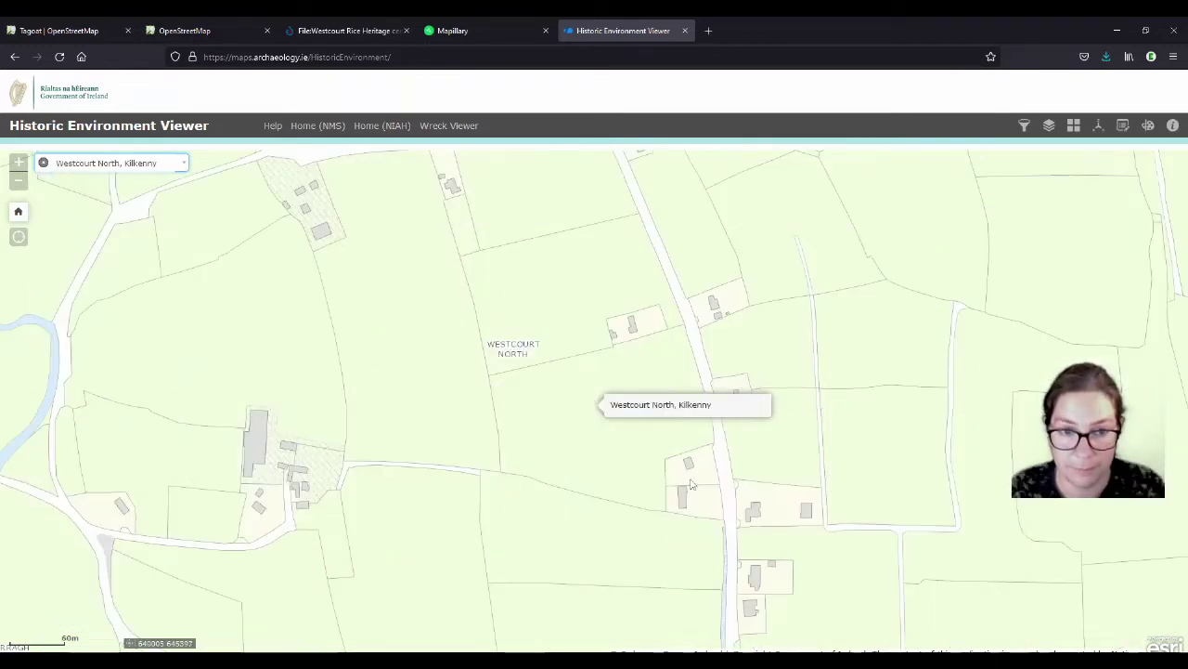
Open the Rice House heritage record north of the R695 near Westcourt Demesne and copy its registration number.
scroll(692, 484, down, 1)
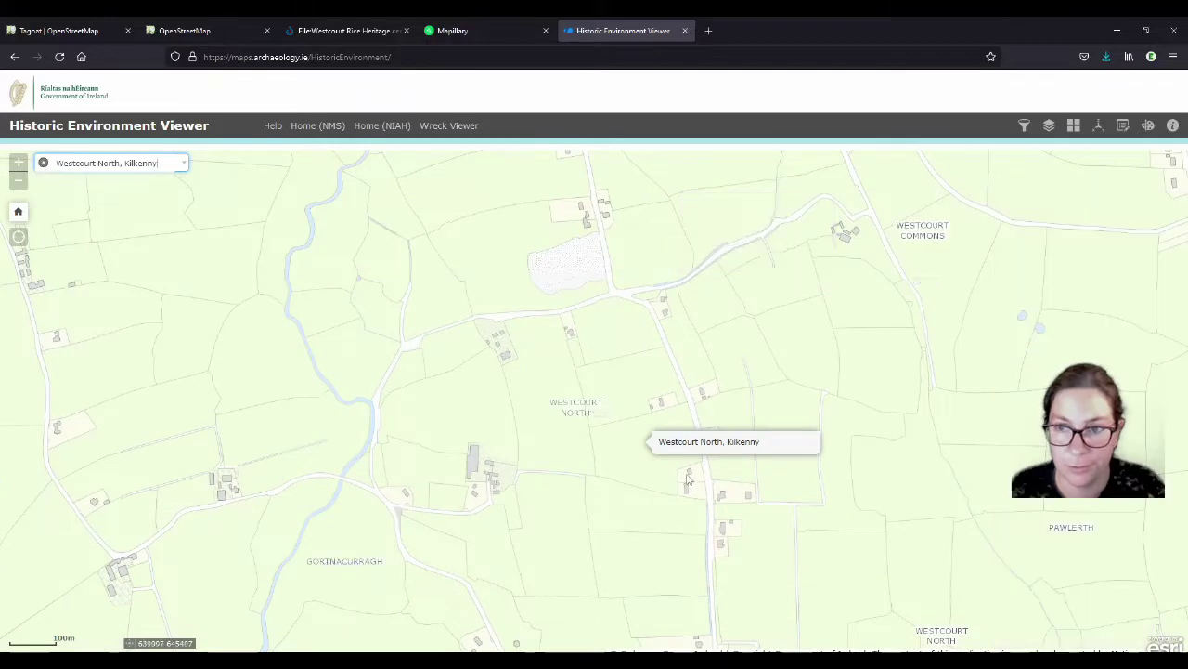
scroll(717, 518, down, 1)
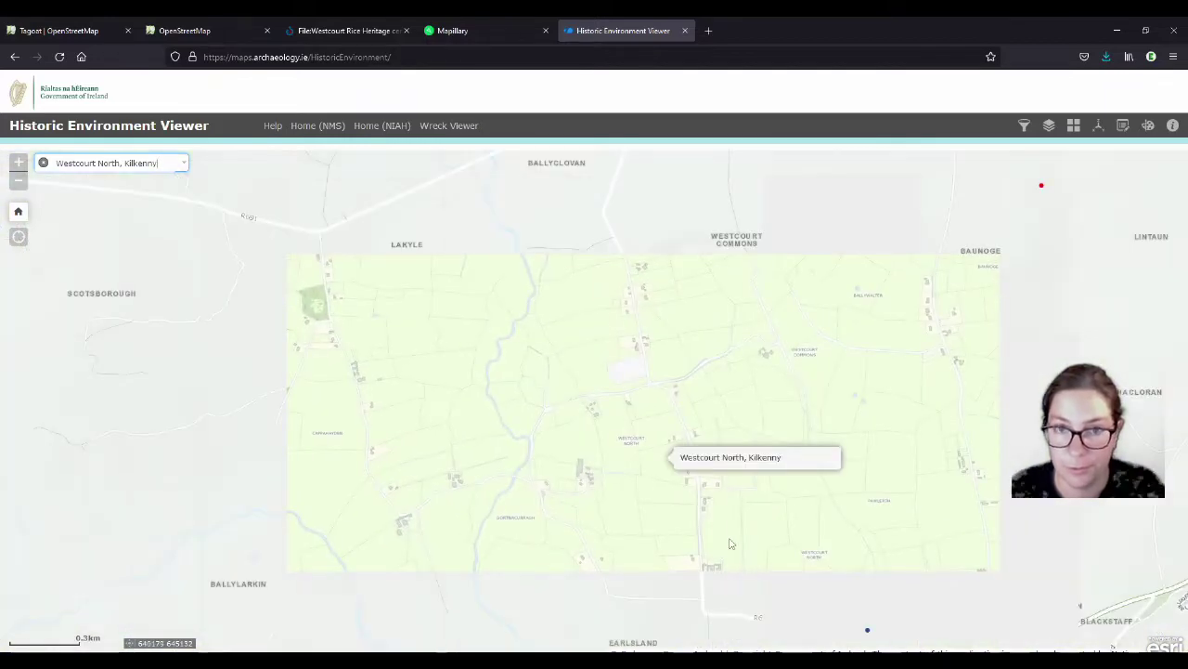
drag(753, 560, 706, 452)
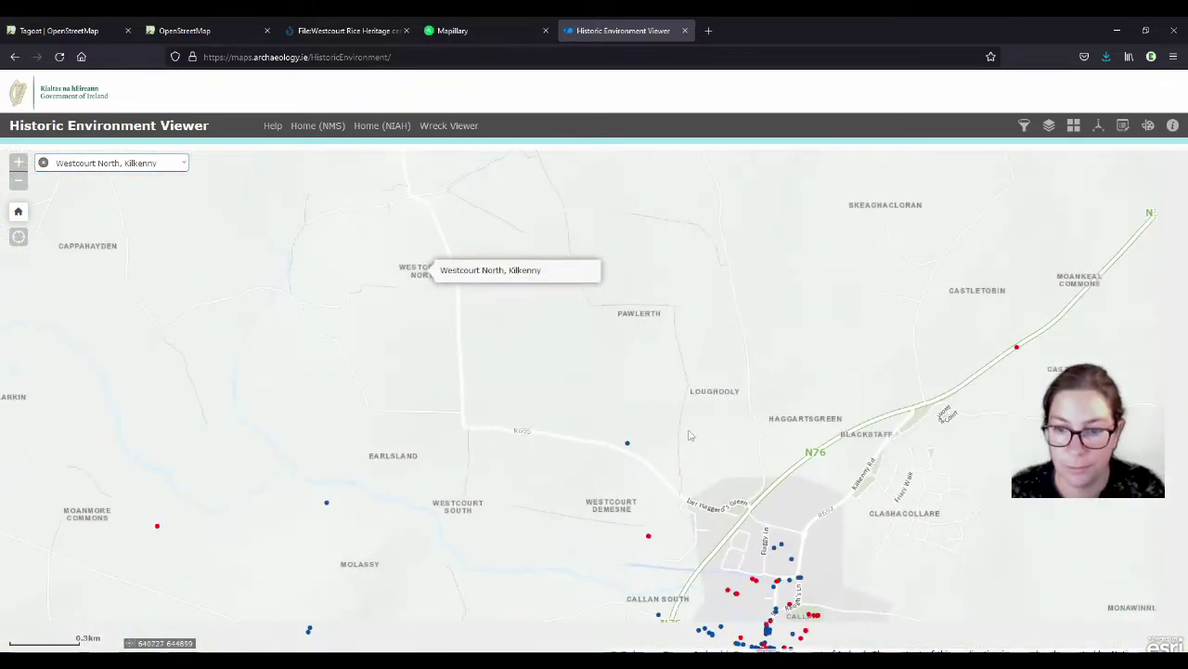
scroll(690, 433, up, 1)
scroll(591, 423, up, 2)
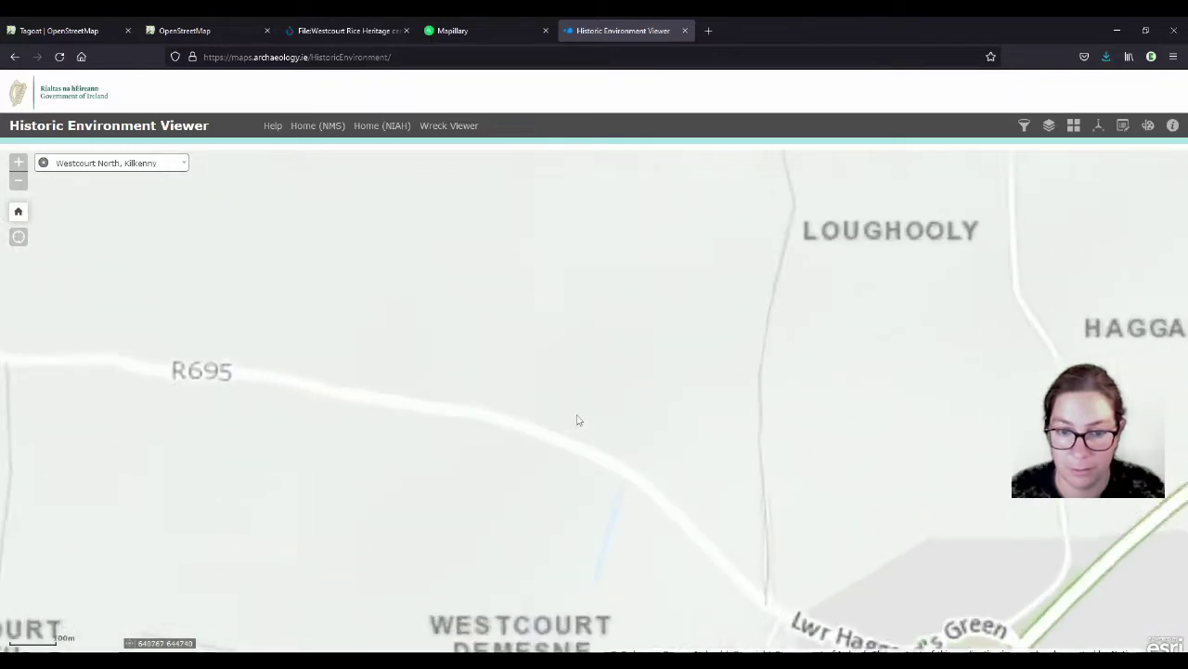
click(578, 415)
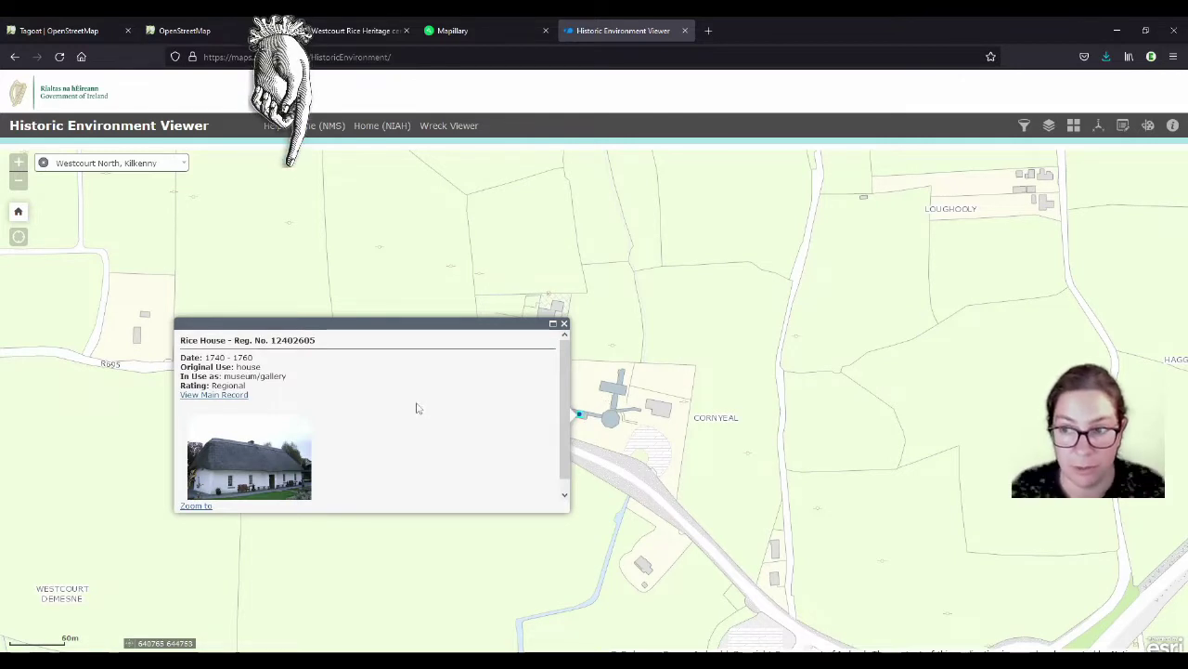
double_click(299, 340)
key(ctrl+c)
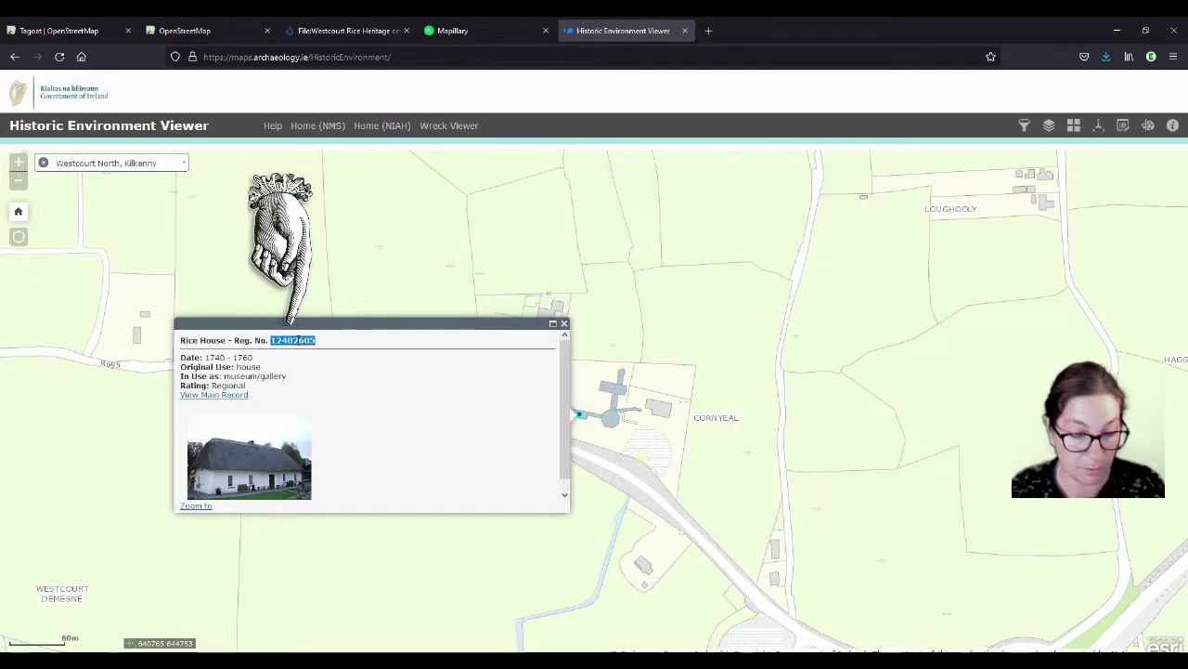
Add the tag ref:IE:niah=12402605 to the thatched house in the OpenStreetMap editor.
click(185, 30)
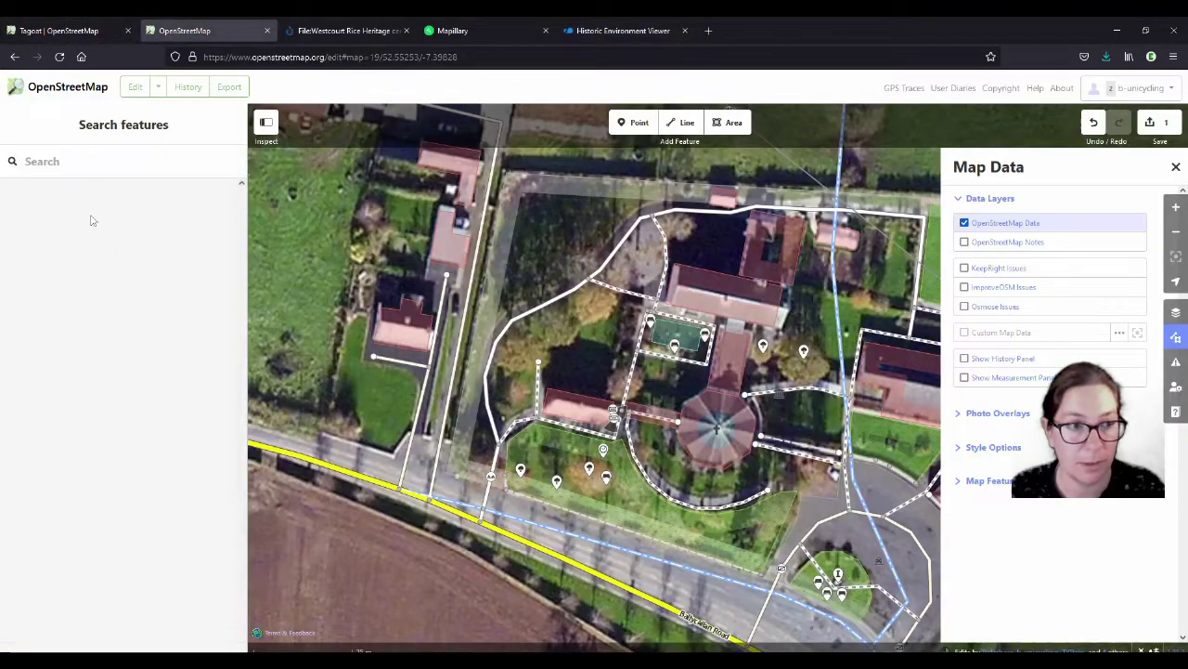
click(575, 406)
scroll(121, 371, down, 2)
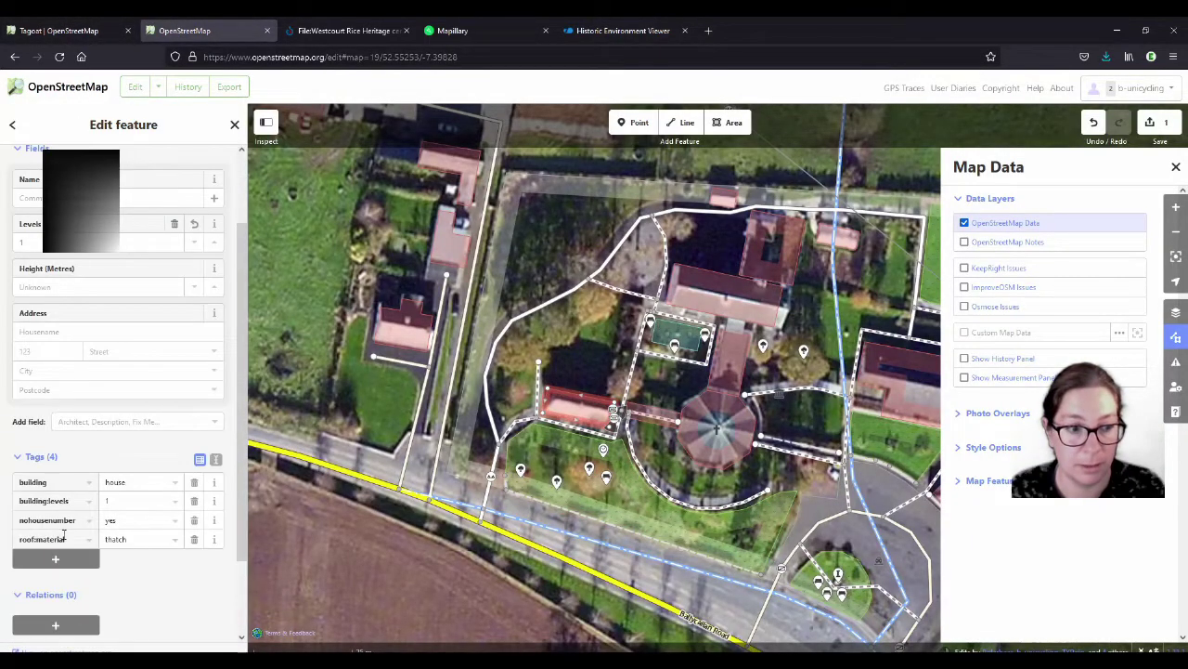
click(53, 561)
text(ref:IE:niah)
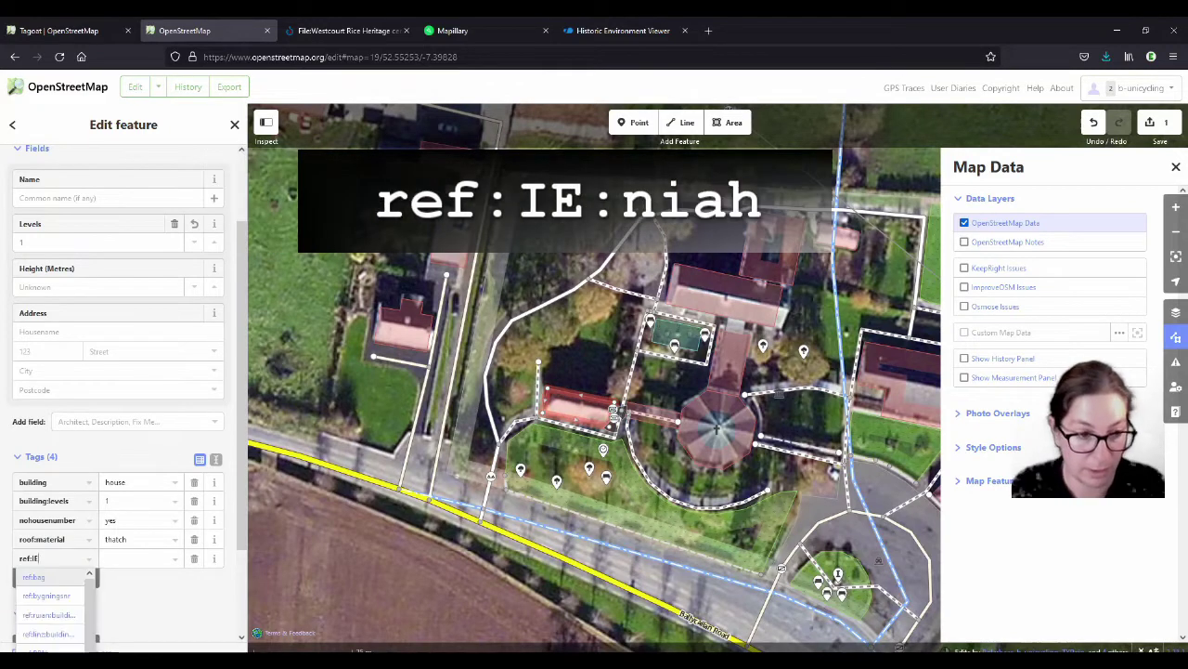
key(BackSpace)
key(BackSpace)
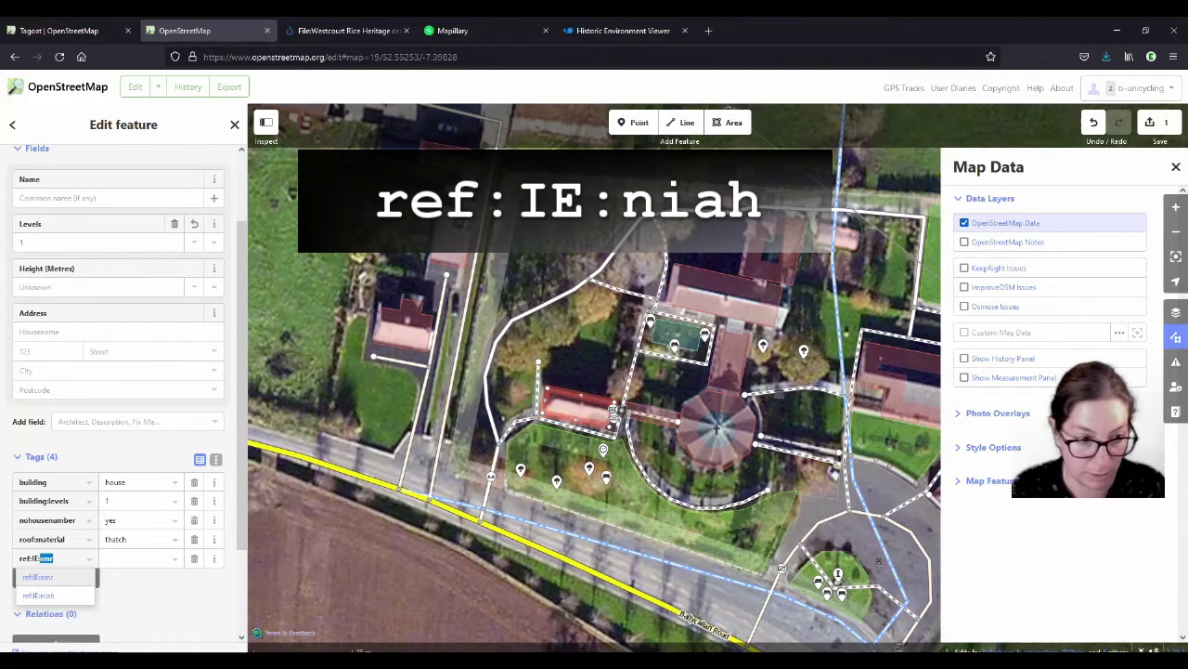
click(62, 595)
key(ctrl+v)
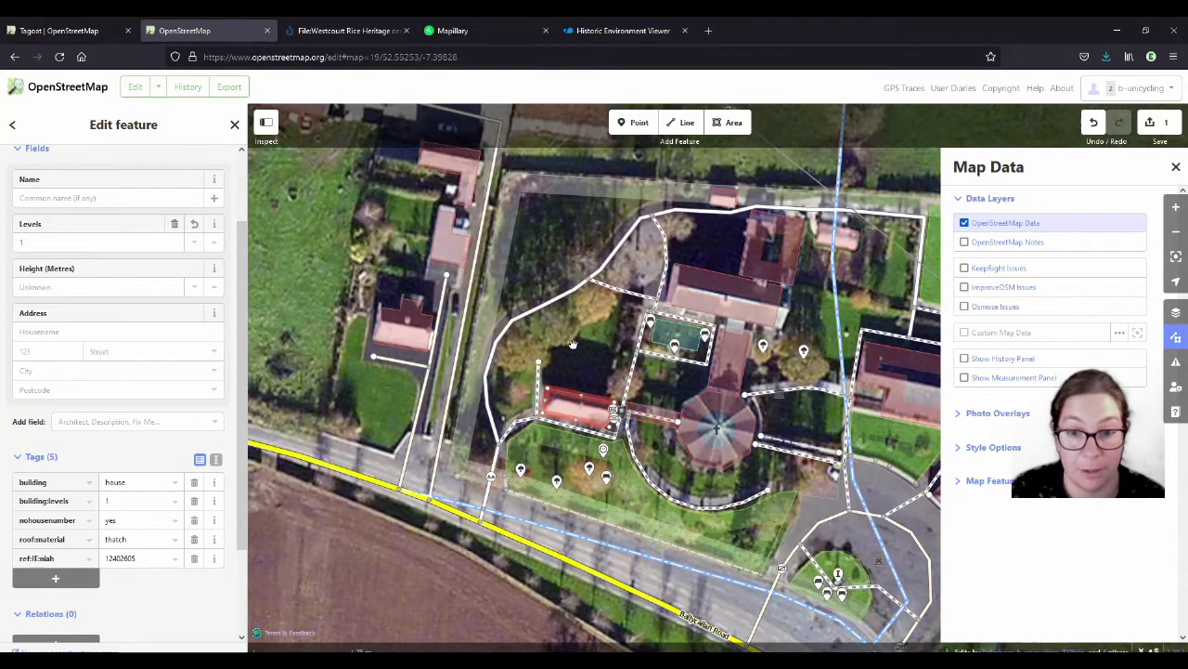
Copy the photo's file title from Wikimedia Commons and add it to the house as wikimedia_commons=File:Westcourt Rice Heritage centre.png.
click(360, 31)
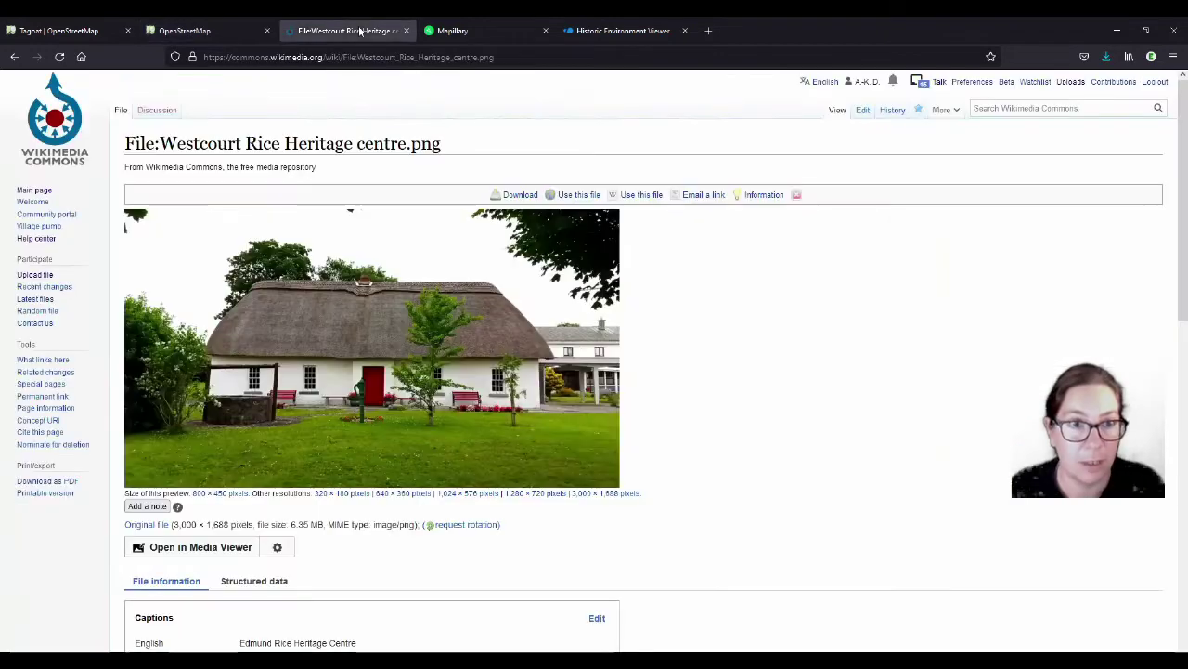
drag(444, 145, 127, 145)
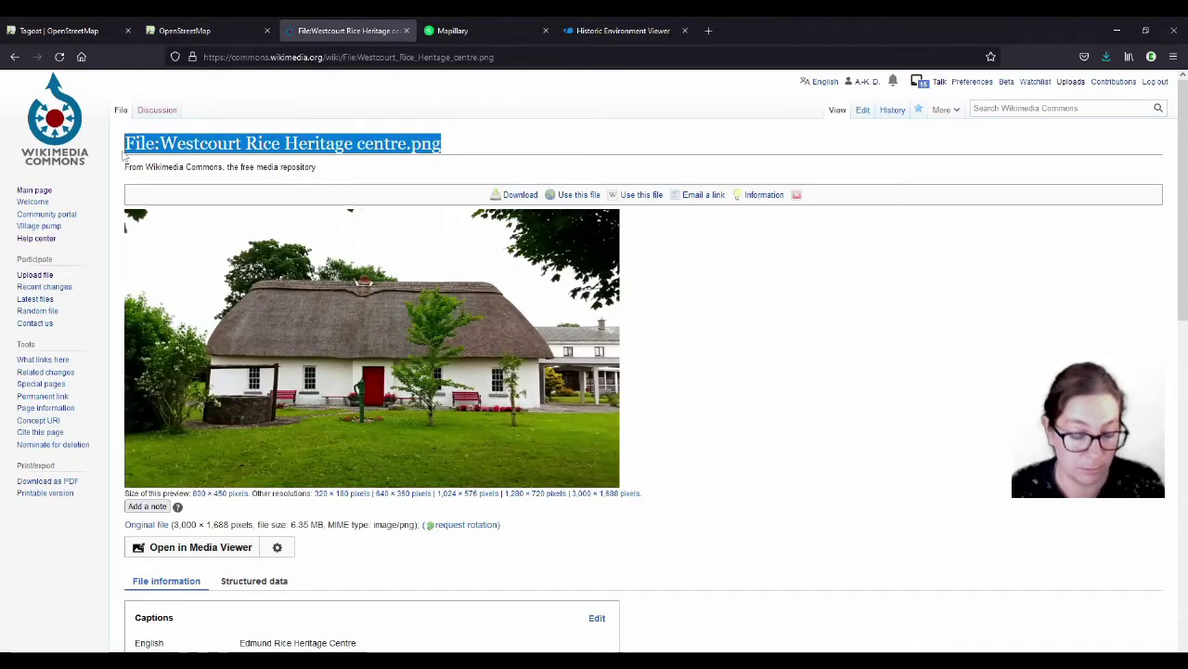
click(212, 31)
scroll(220, 198, down, 3)
click(54, 460)
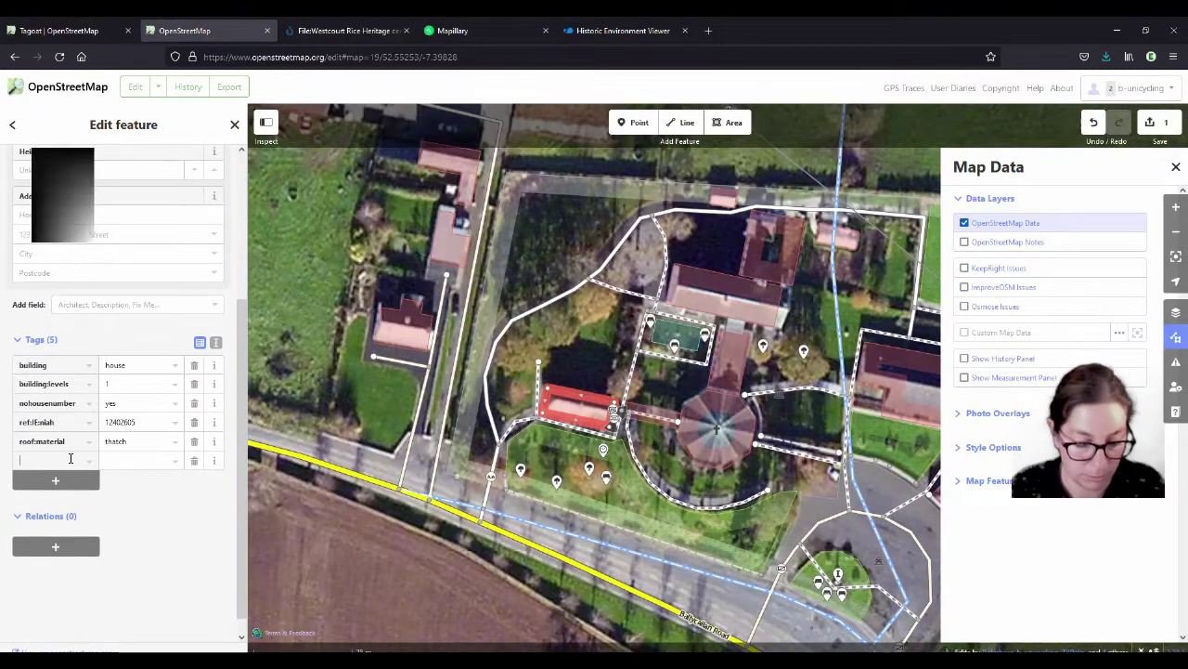
text(wikic)
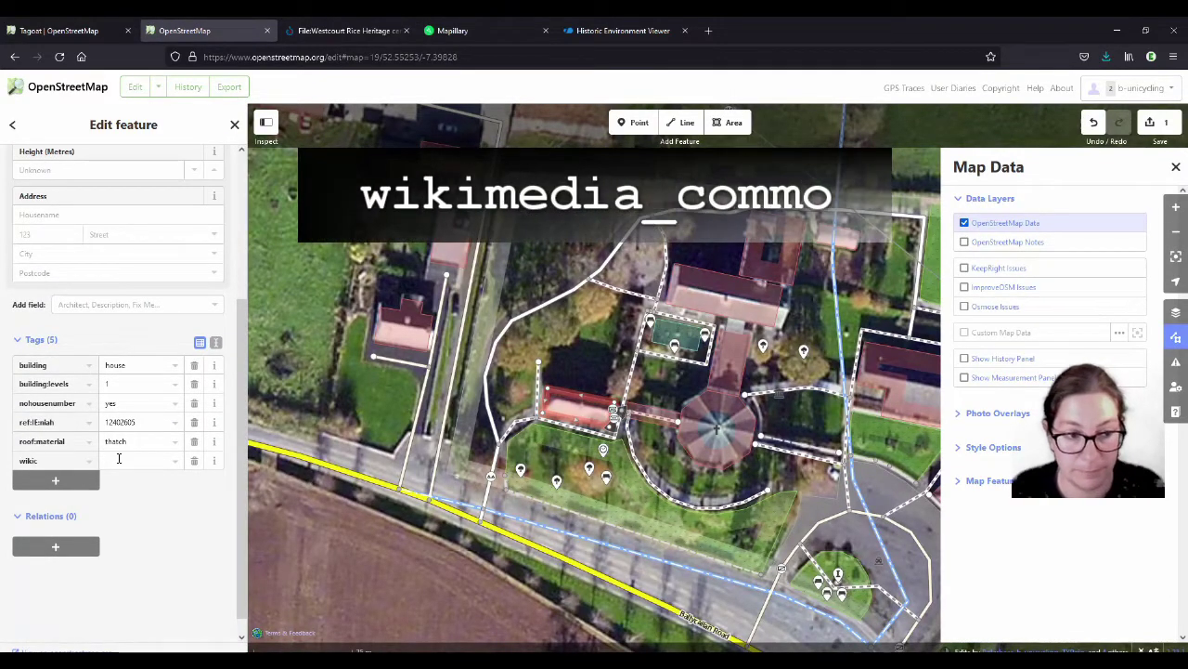
key(BackSpace)
text(media_commons)
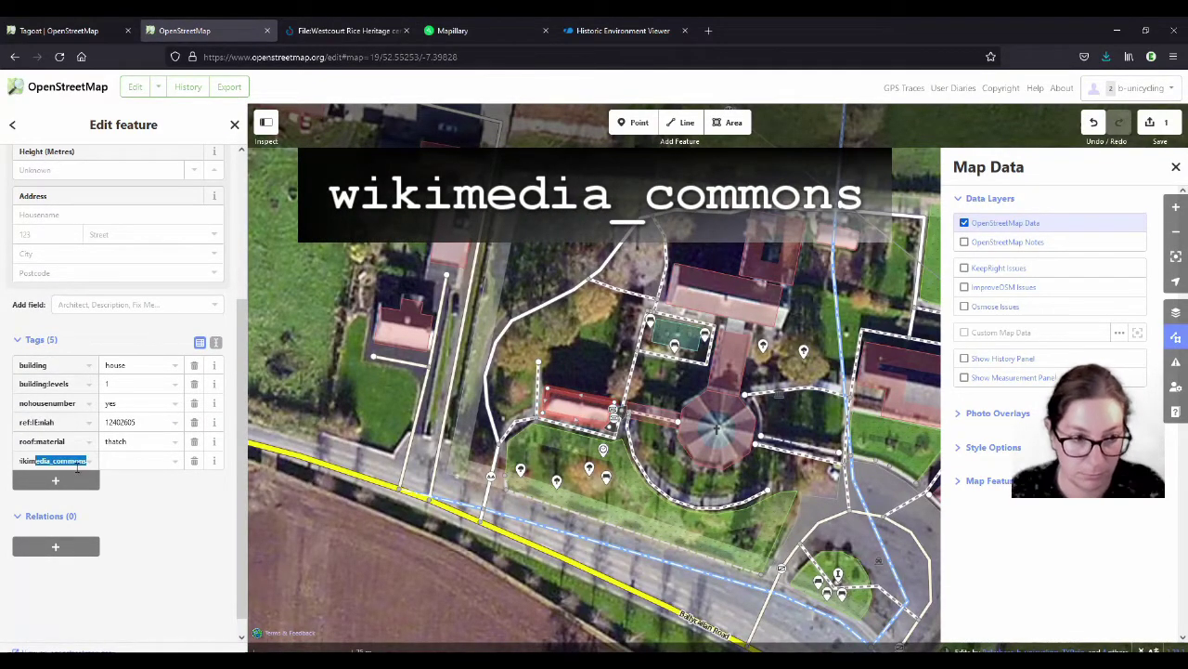
click(120, 461)
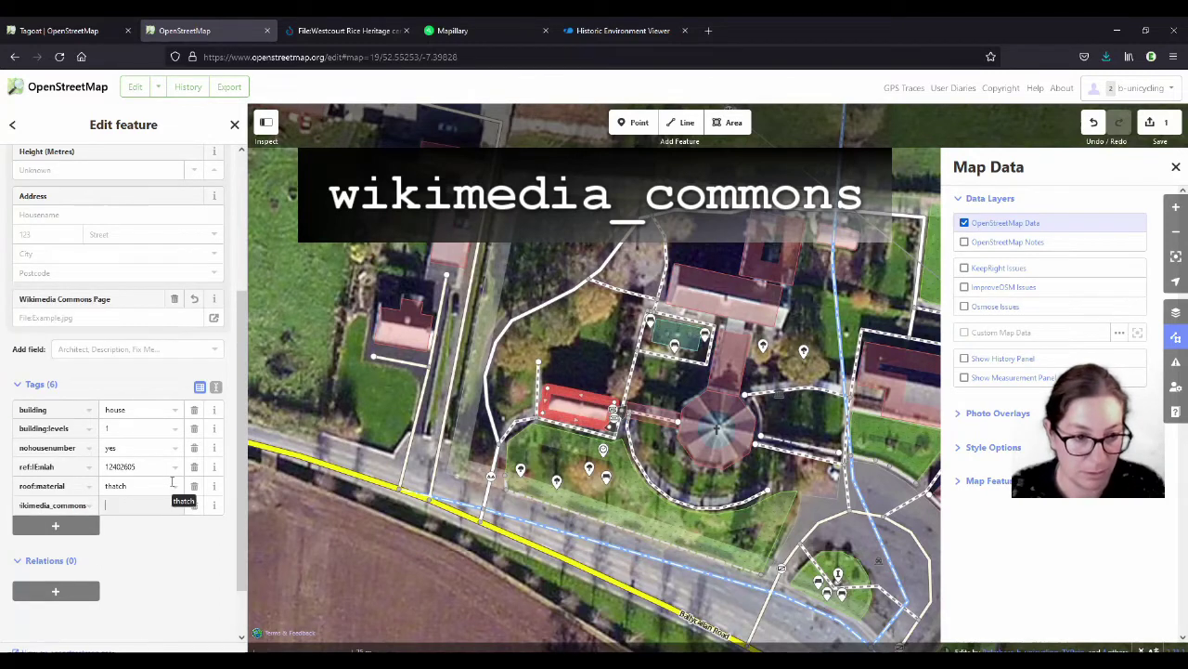
text(Heritage centre.png)
click(173, 579)
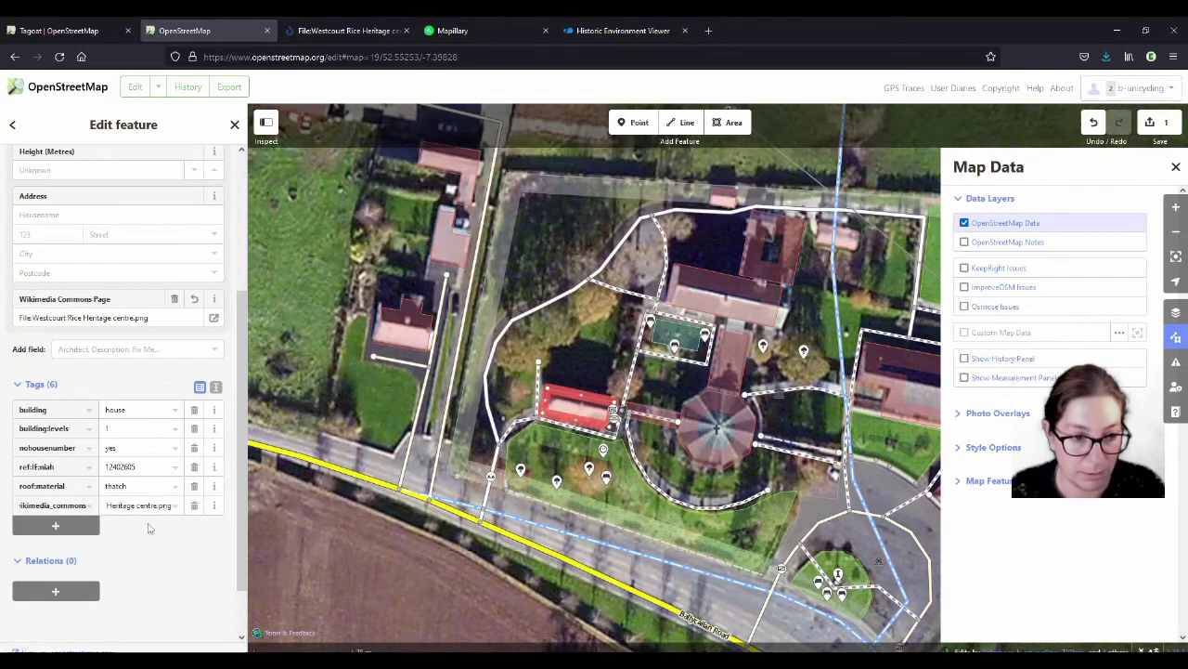
Reselect the thatched house and start saving its tag edits to OpenStreetMap.
key(Page_Down)
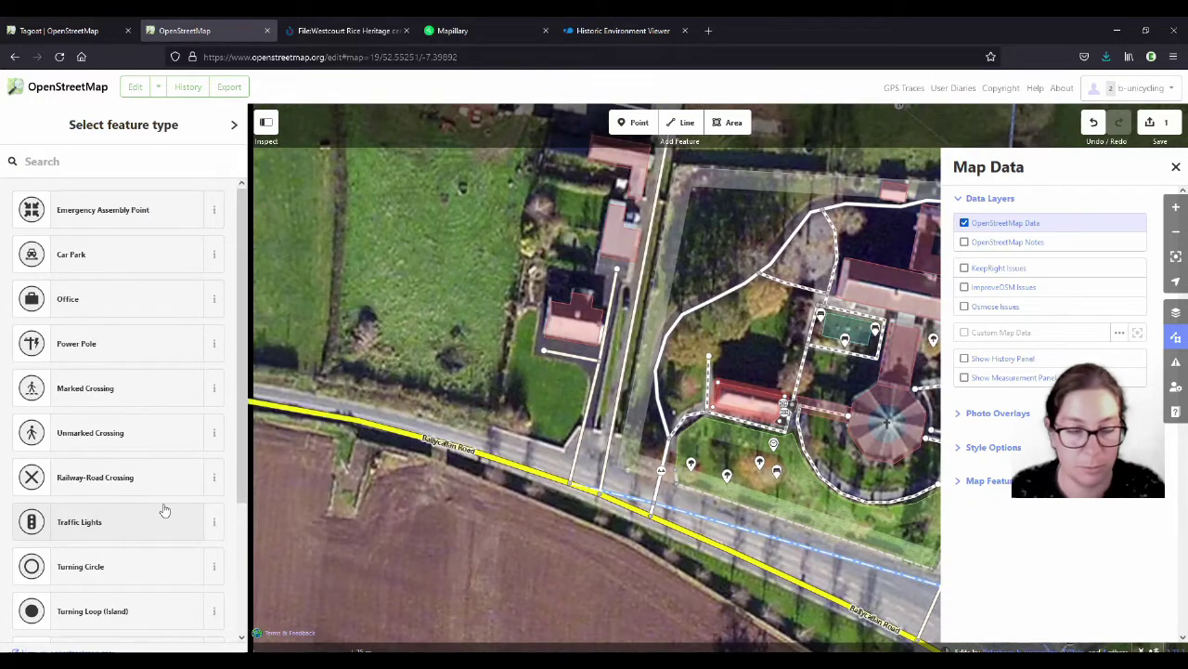
key(ctrl+Up)
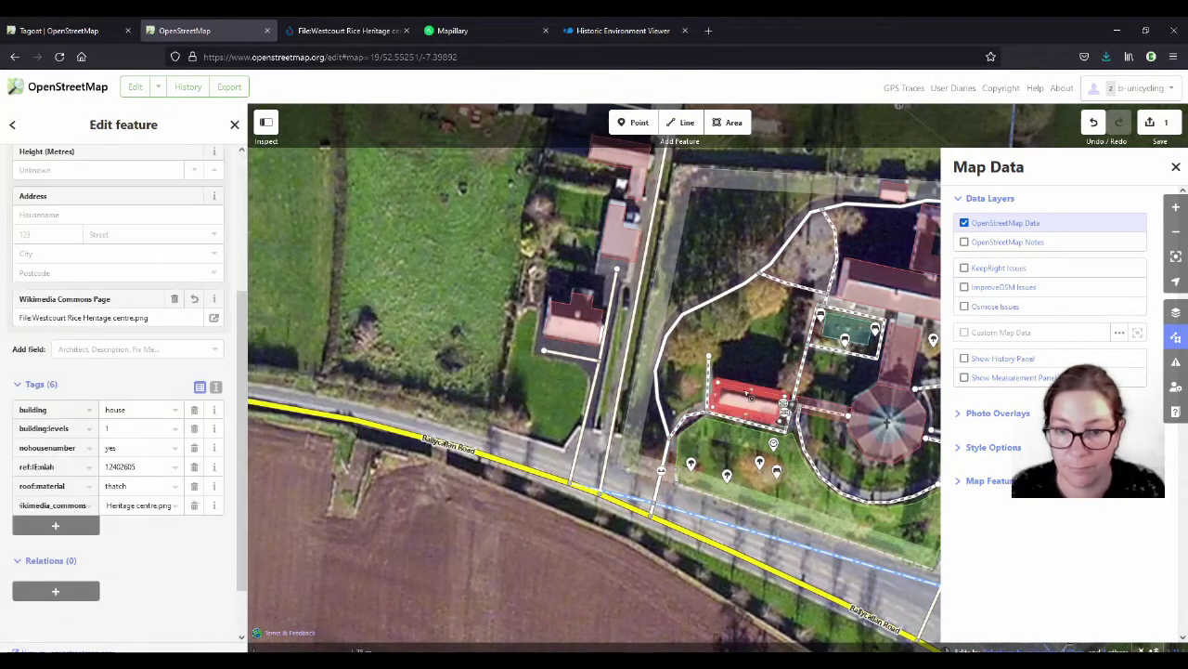
click(1160, 123)
click(176, 425)
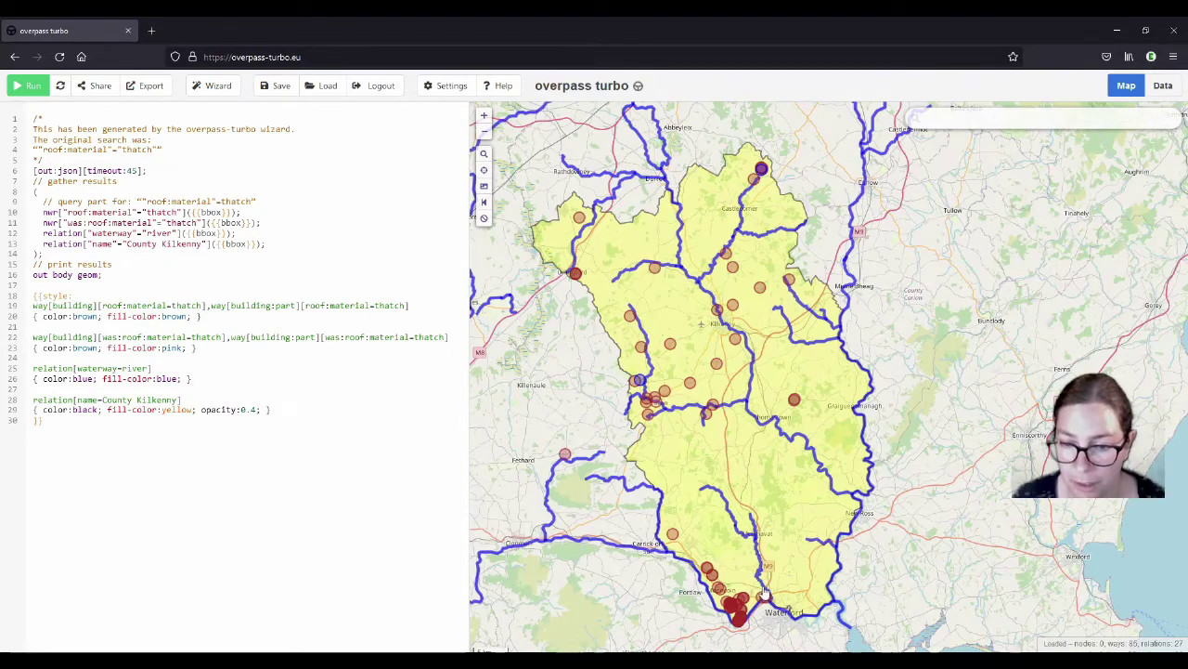
In overpass turbo, examine the current and former thatched buildings mapped in County Kilkenny, especially the one west of the Callan Bypass.
scroll(723, 371, up, 1)
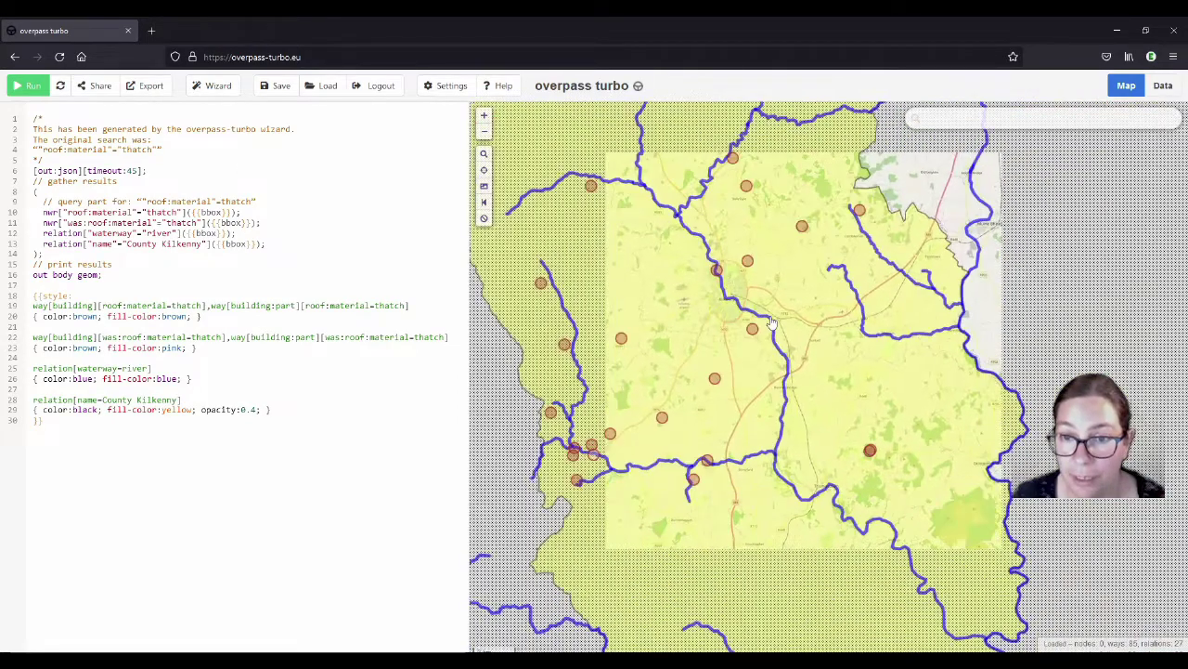
scroll(824, 237, down, 1)
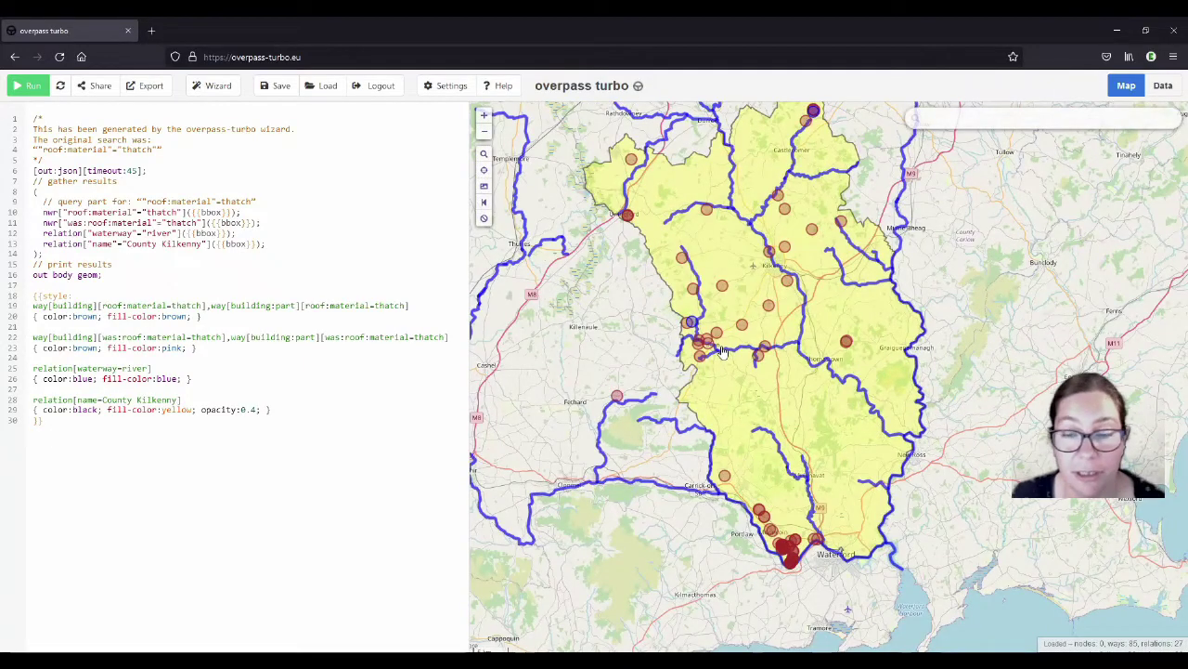
scroll(713, 350, up, 4)
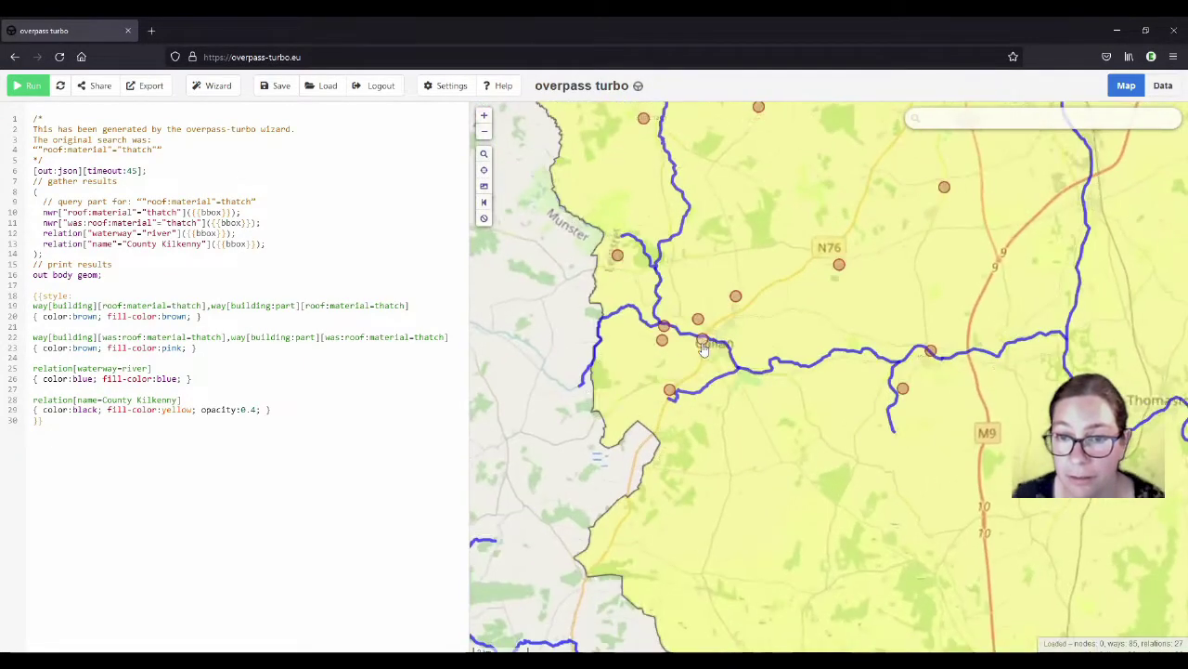
scroll(703, 342, up, 2)
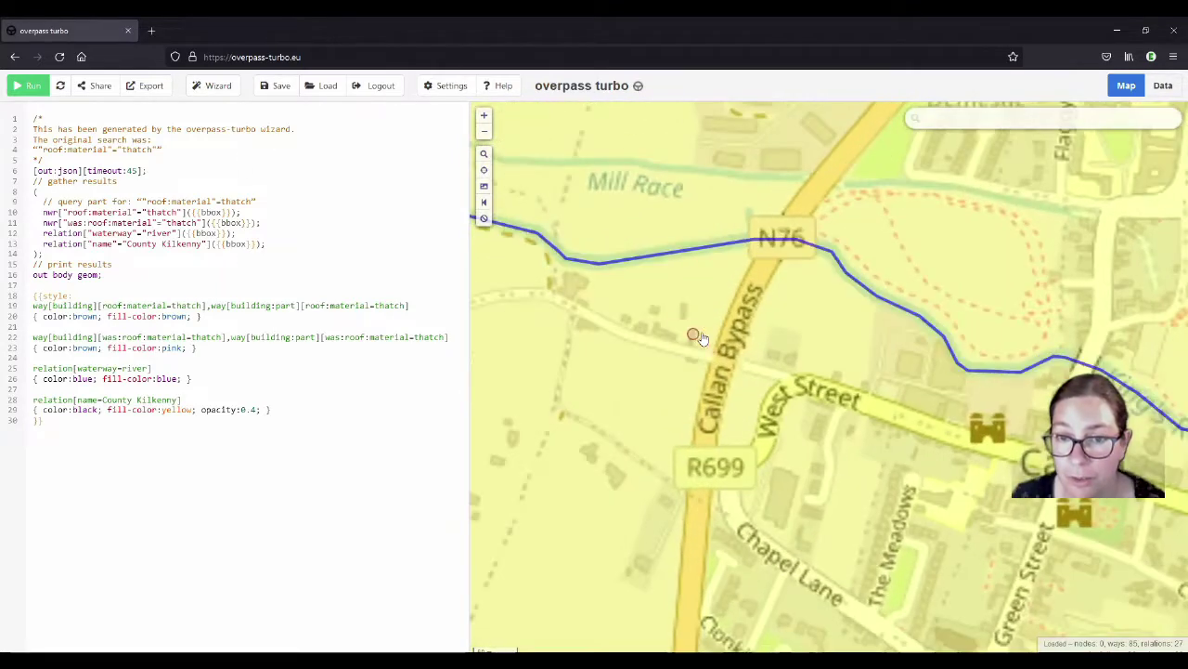
scroll(711, 347, up, 1)
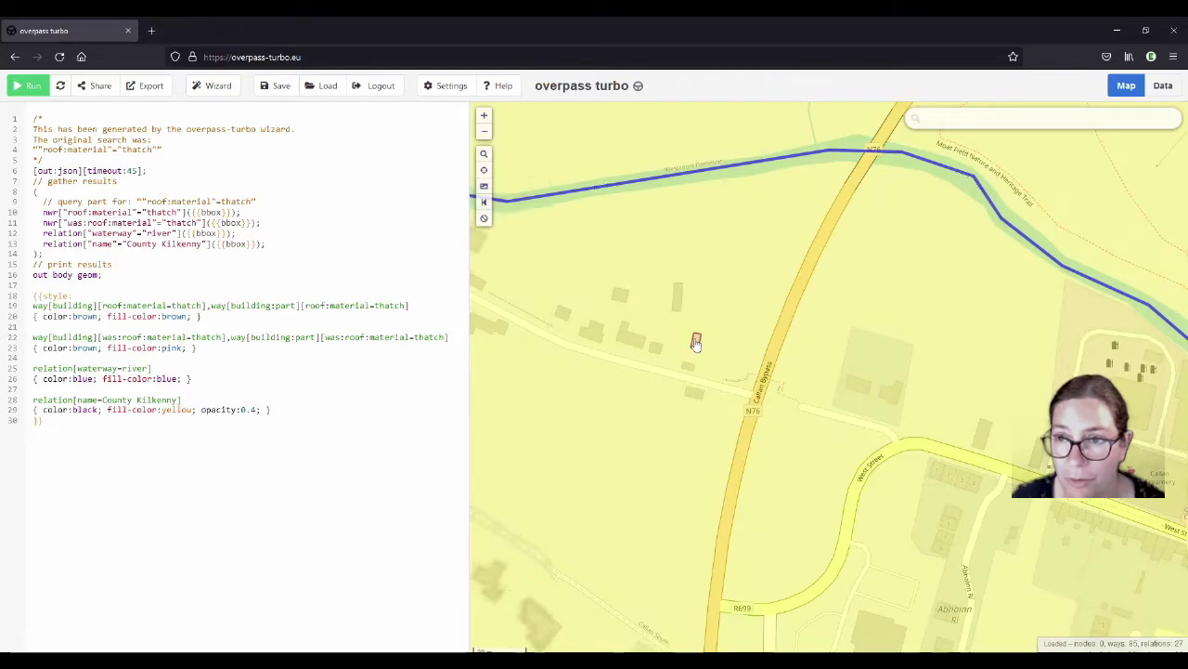
scroll(696, 342, down, 3)
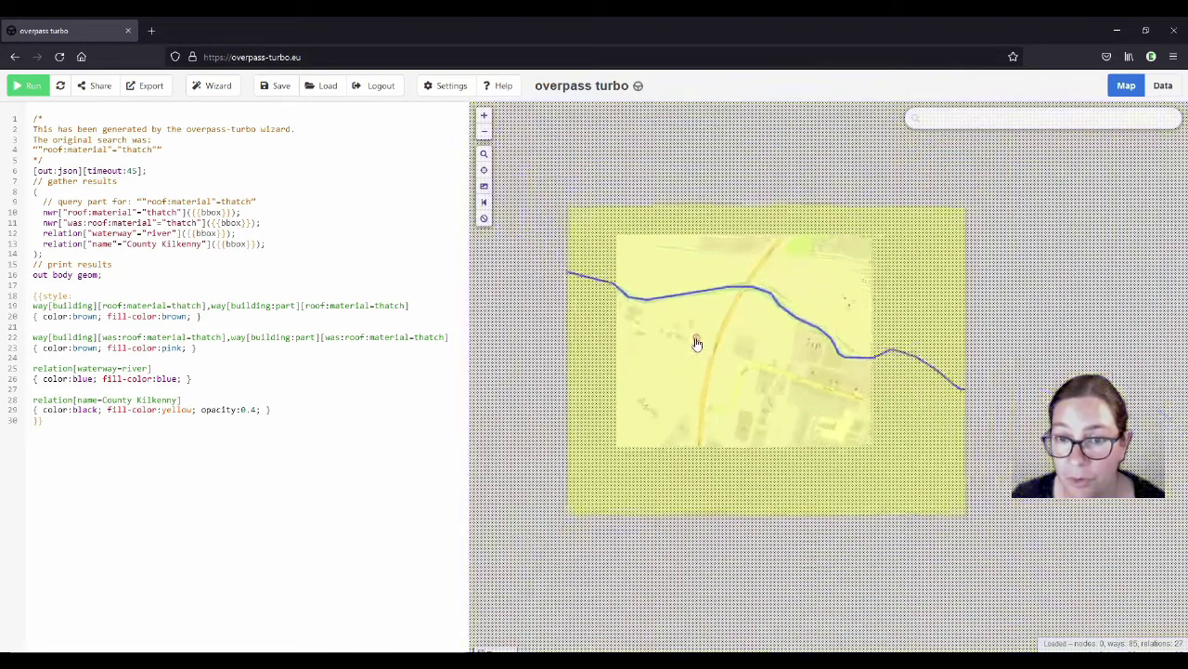
scroll(699, 343, up, 4)
scroll(699, 356, up, 2)
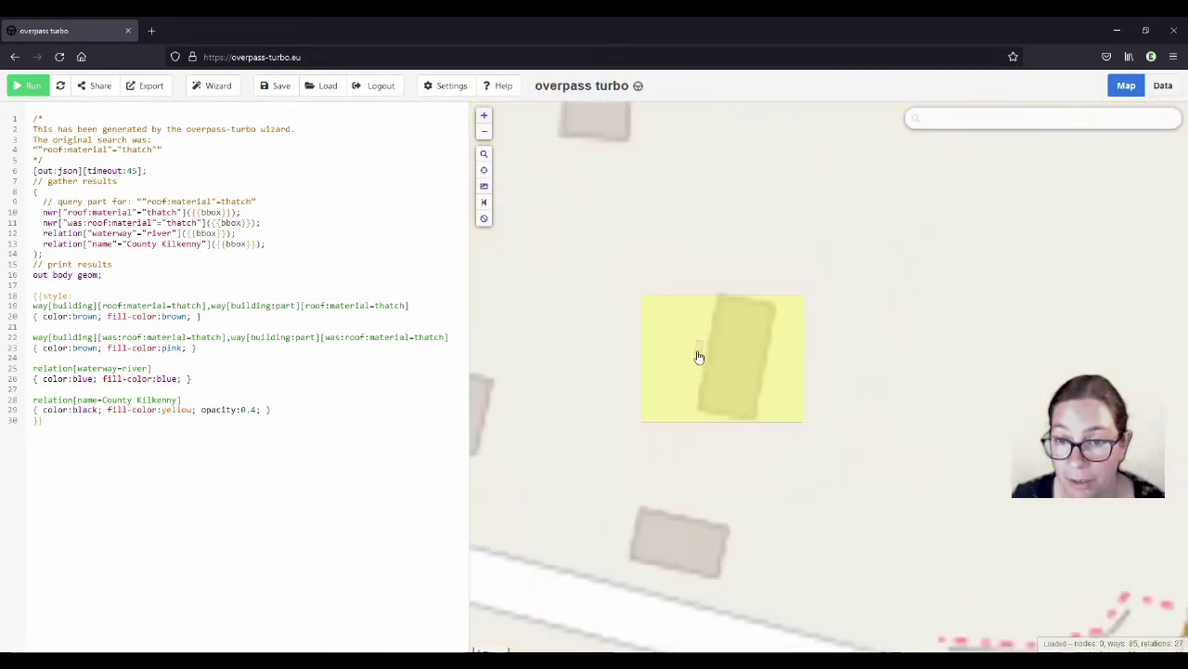
scroll(699, 356, down, 5)
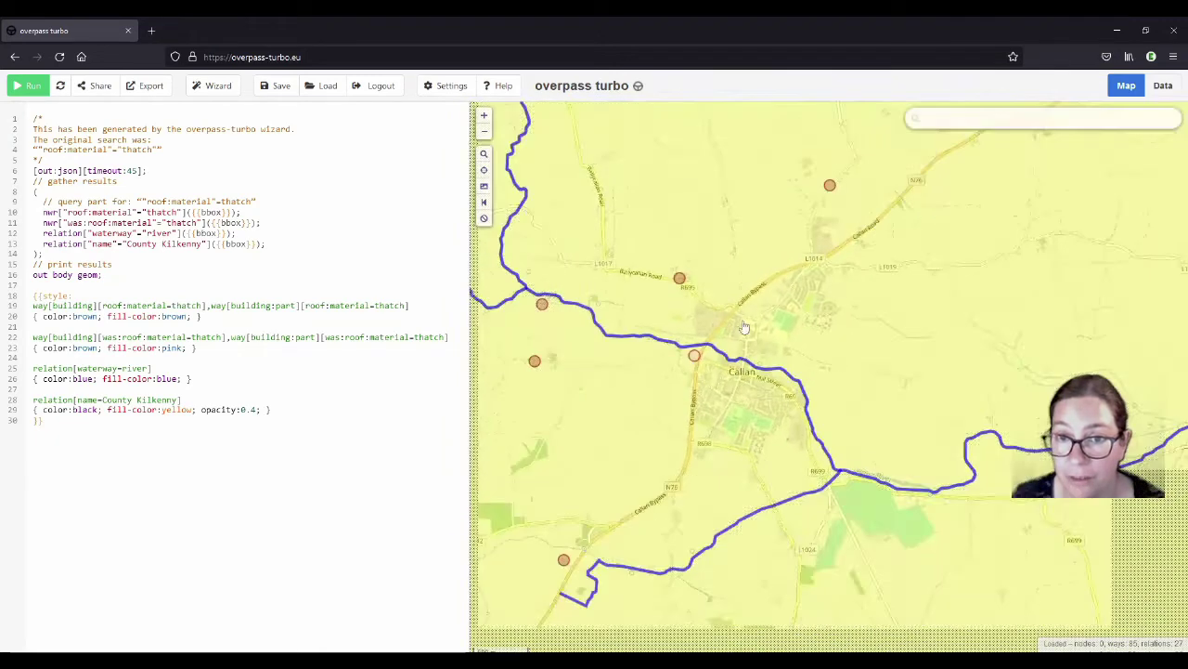
scroll(714, 371, down, 1)
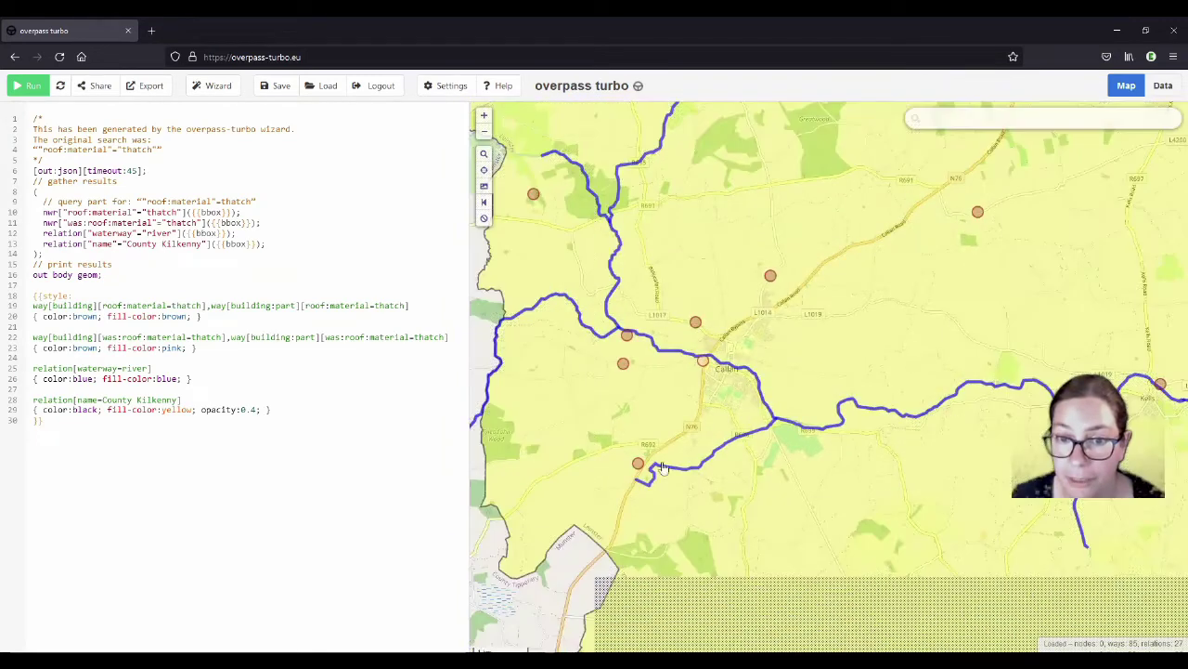
scroll(671, 475, down, 1)
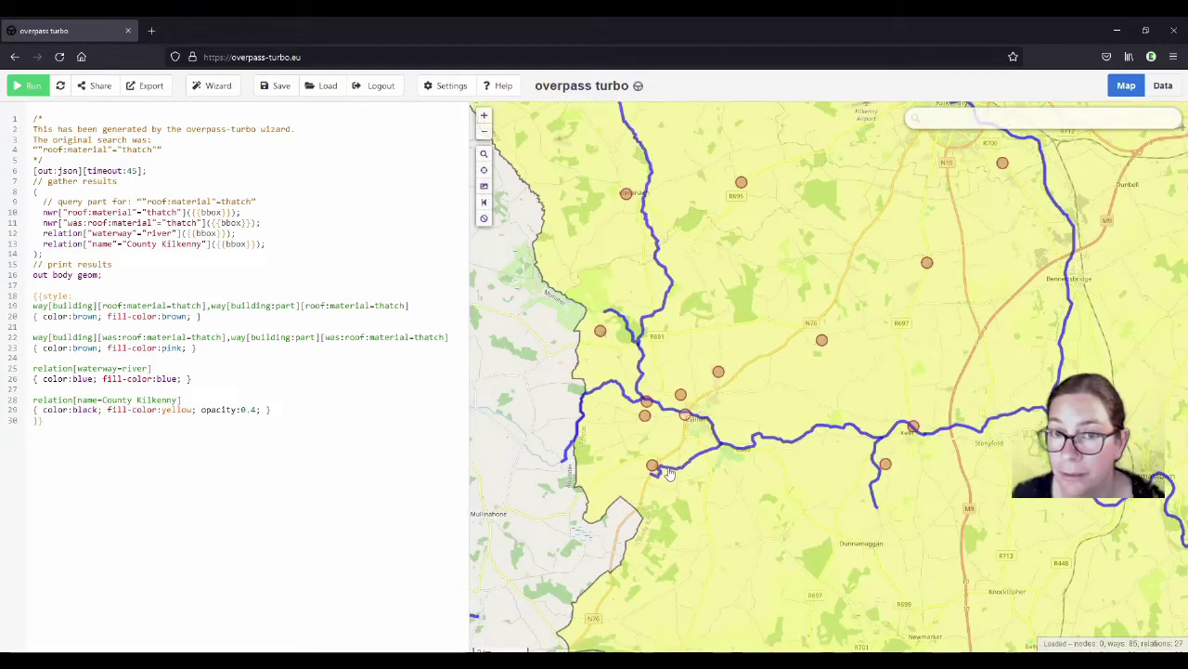
Examine the mapped thatched building between Crab Lane and the L1026 and its surroundings.
scroll(887, 464, up, 6)
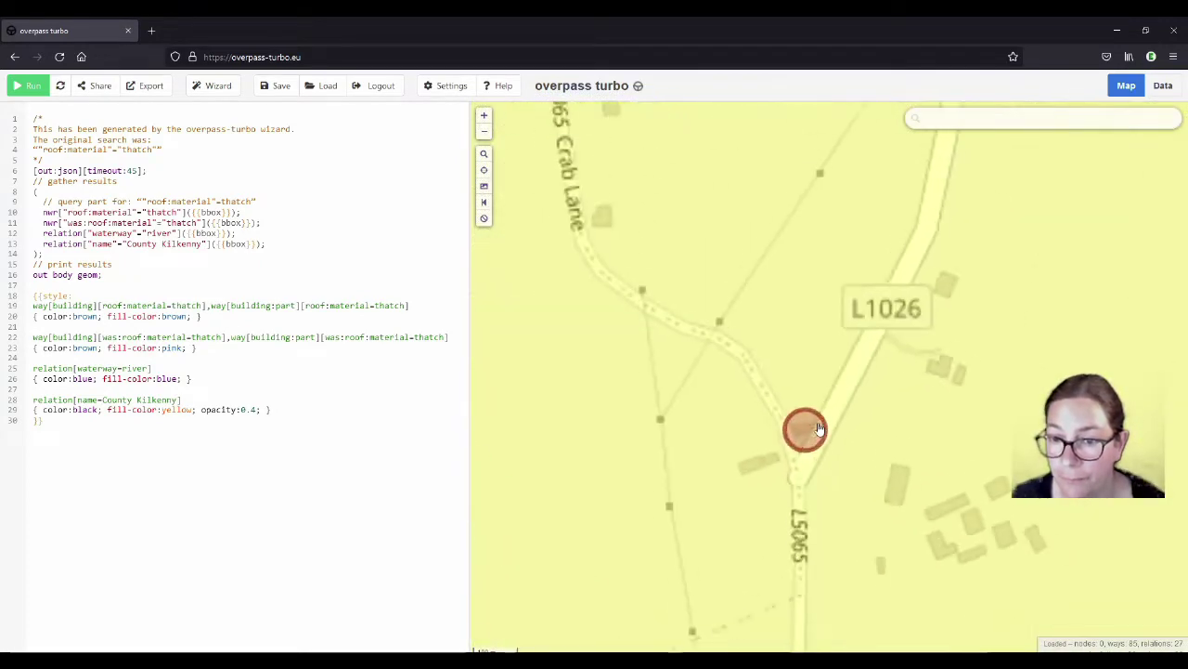
scroll(820, 428, up, 2)
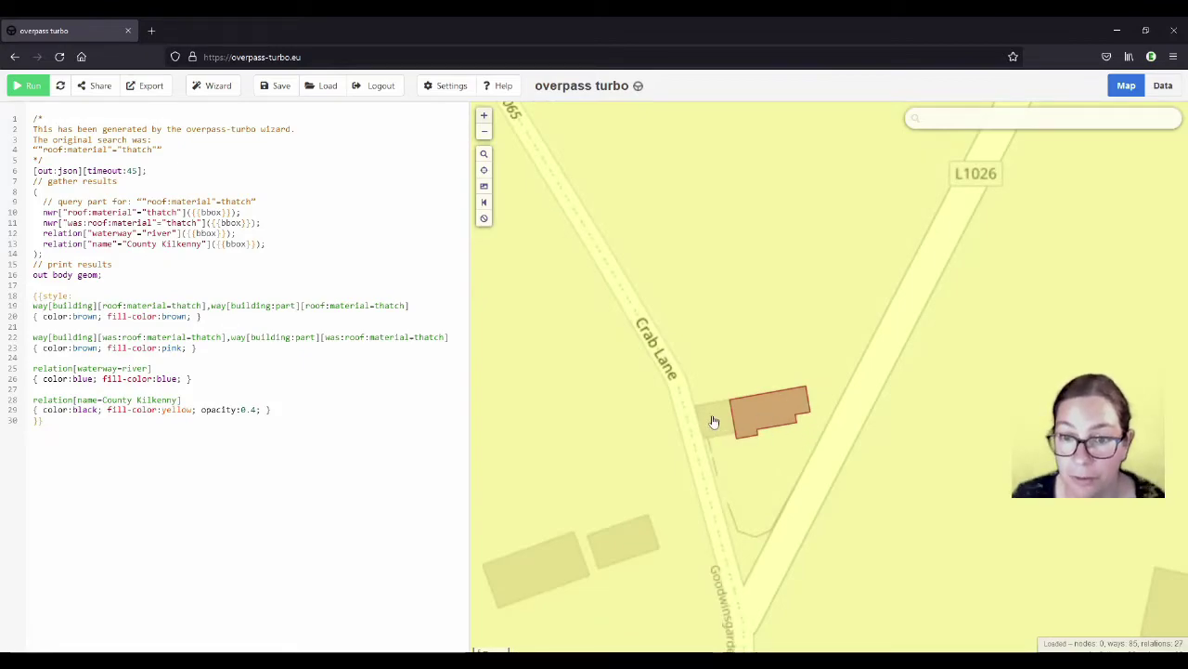
scroll(738, 424, down, 3)
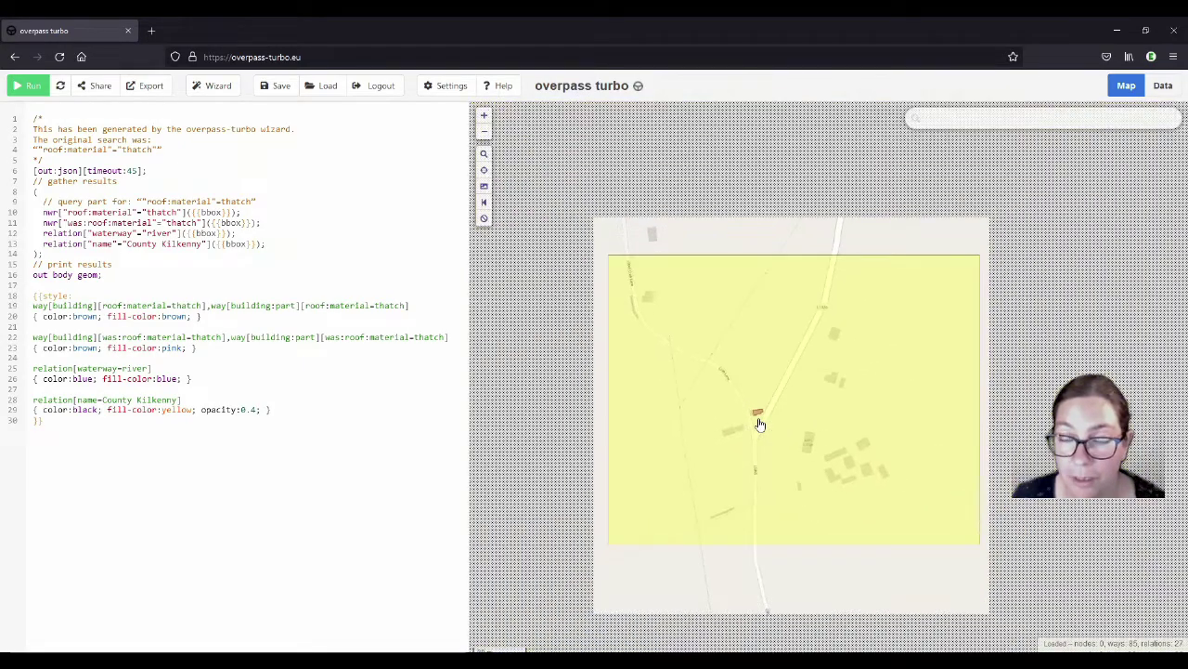
Locate the thatched building beside the R700 southeast of Kilkenny city and display its tags.
scroll(760, 425, down, 4)
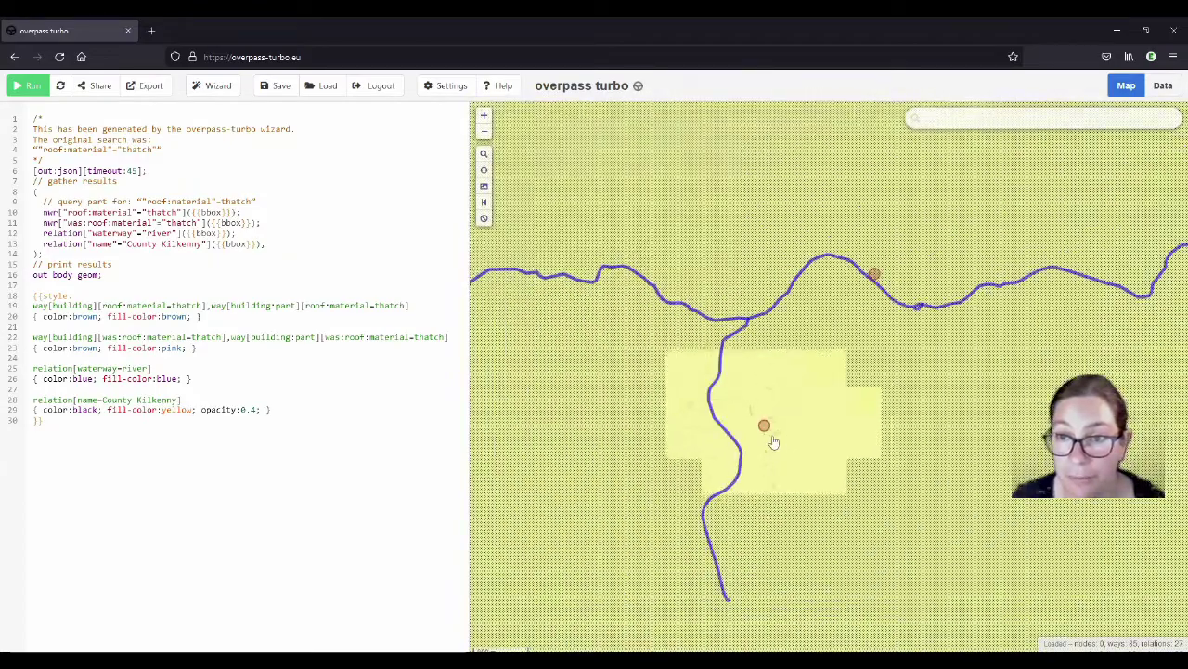
scroll(767, 465, down, 3)
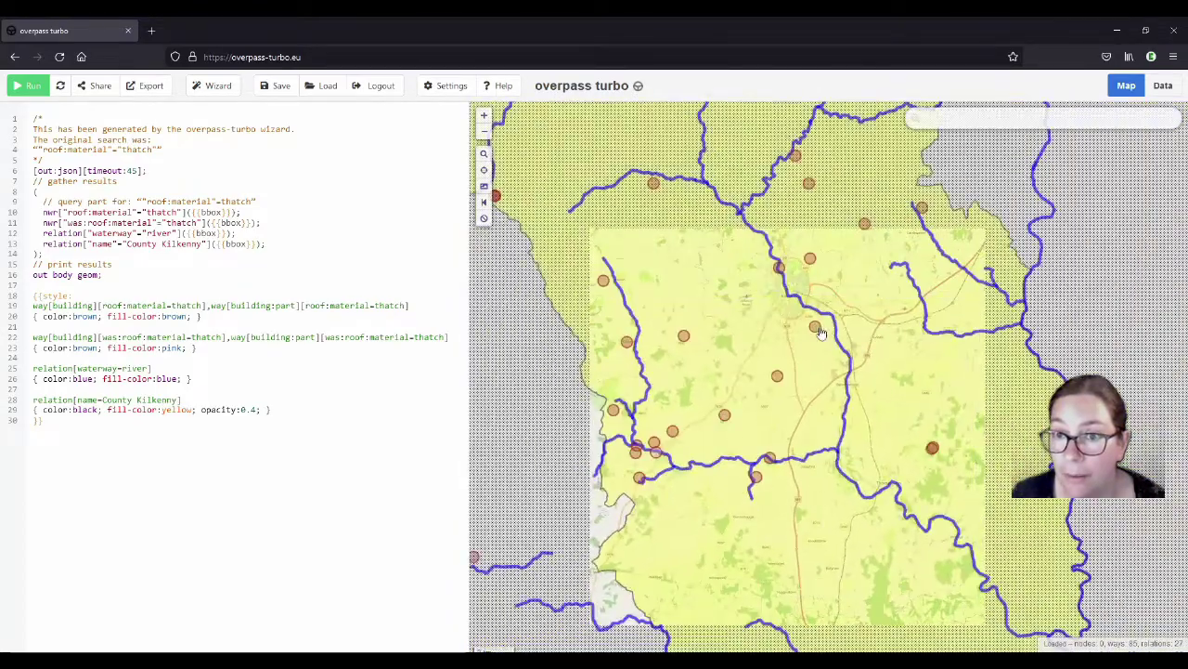
scroll(820, 332, up, 4)
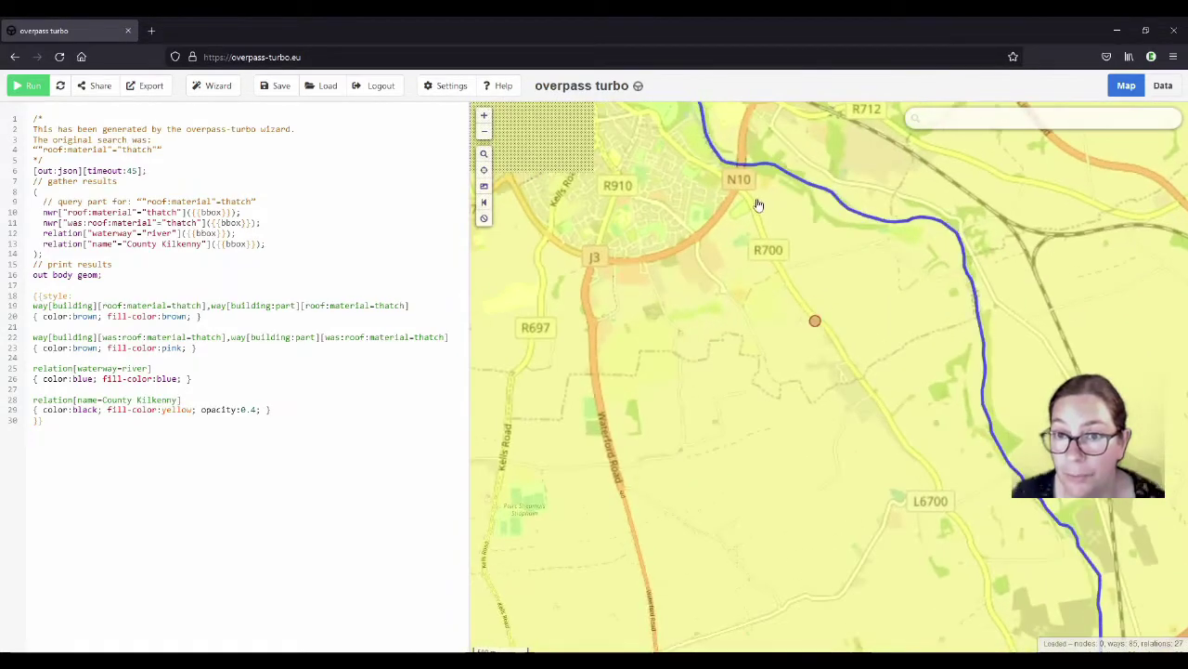
scroll(815, 321, up, 3)
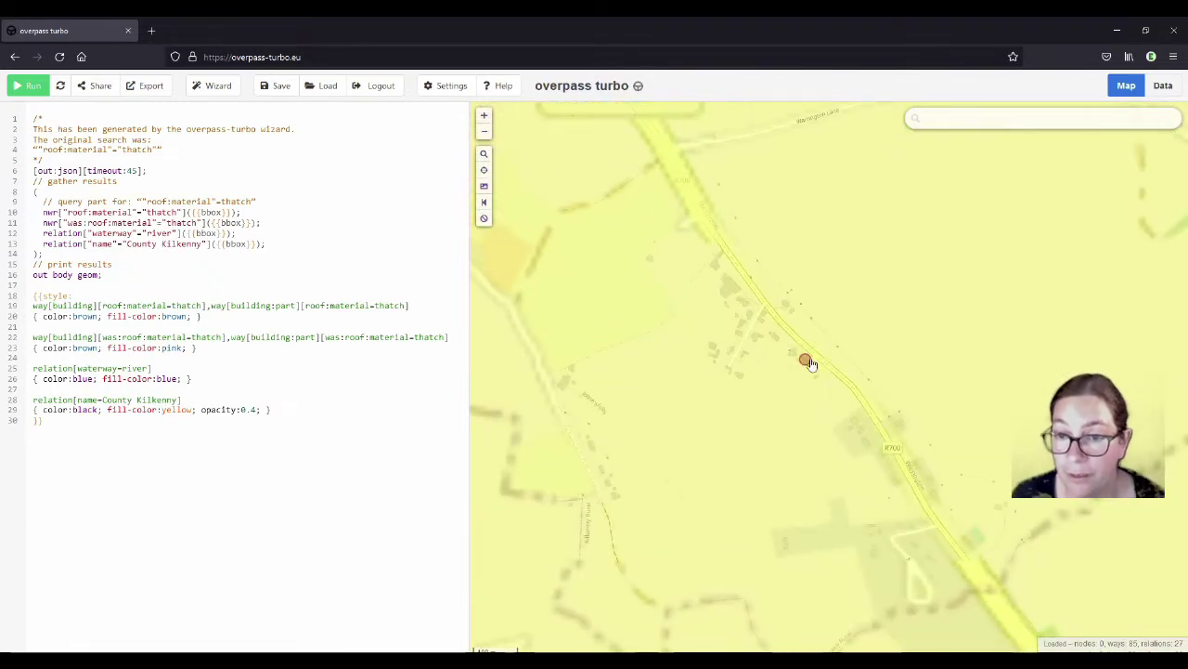
scroll(806, 362, up, 3)
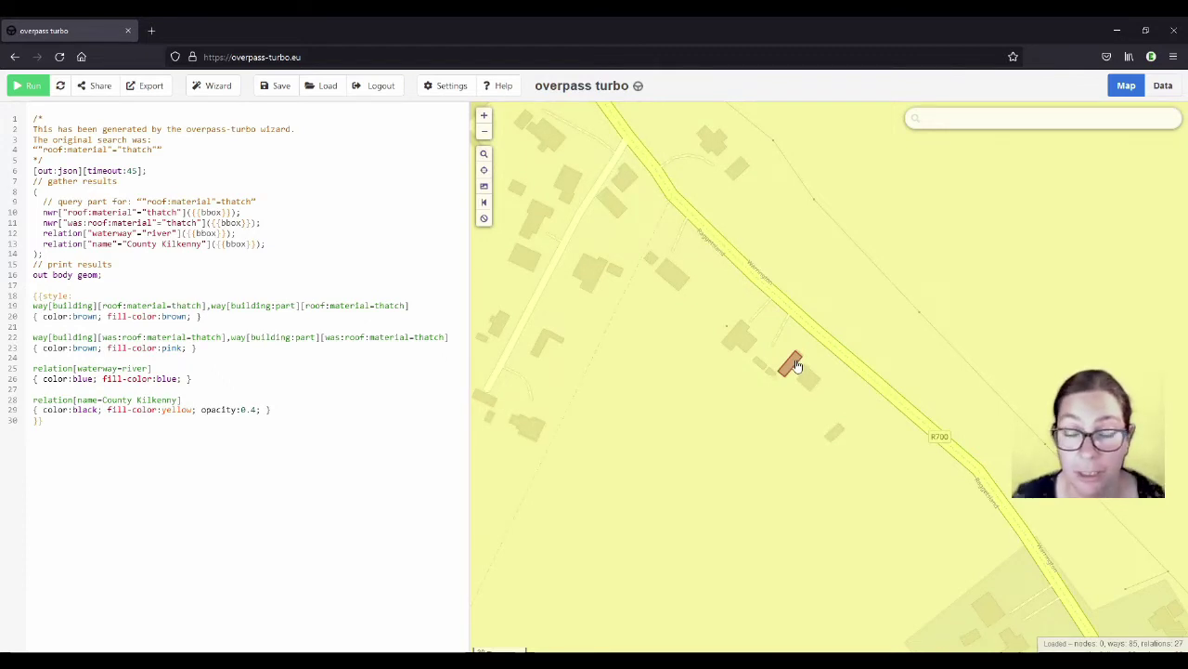
click(797, 365)
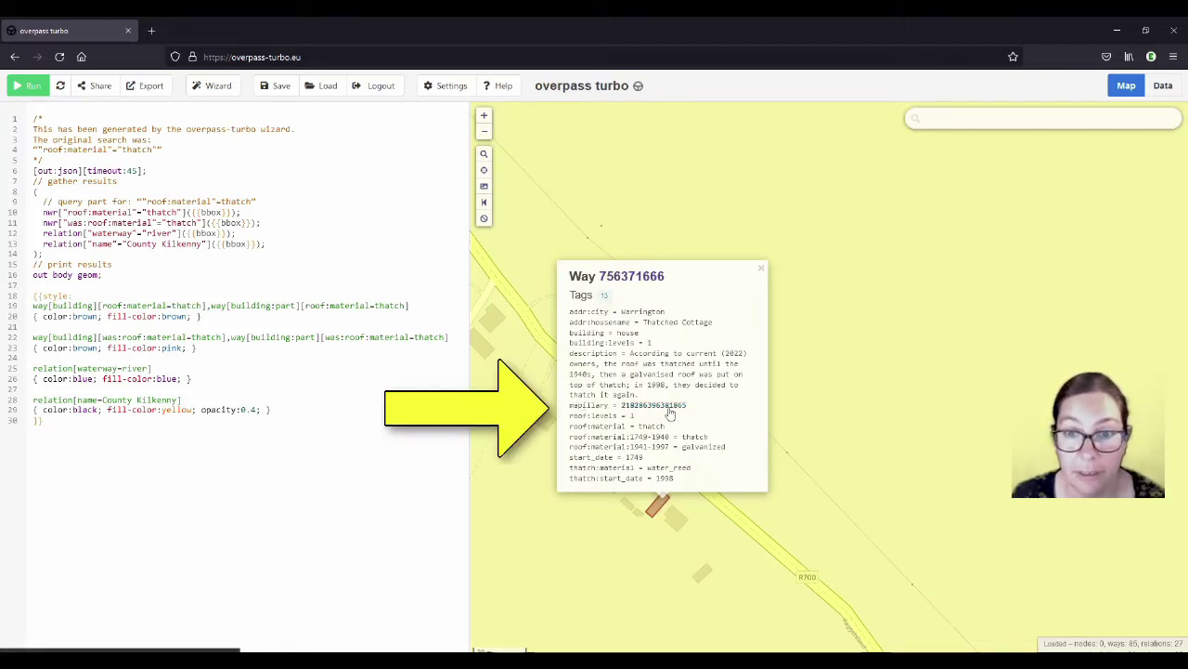
Open the Mapillary photo linked in the cottage's tags and move back one image along the road.
click(669, 408)
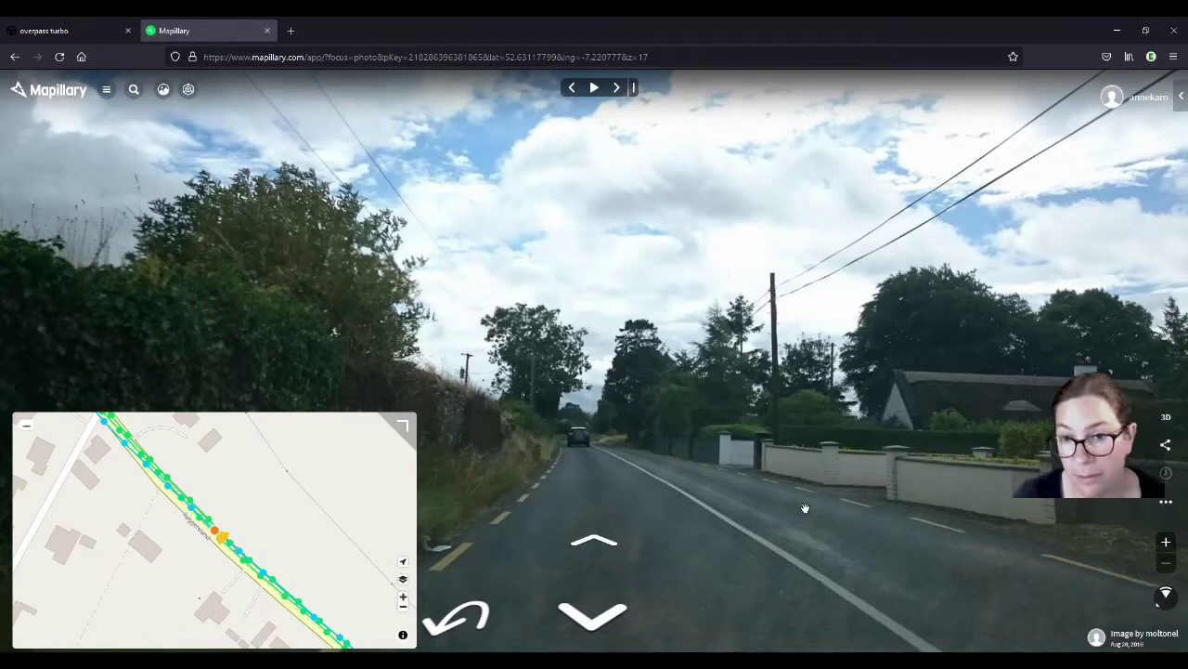
click(614, 602)
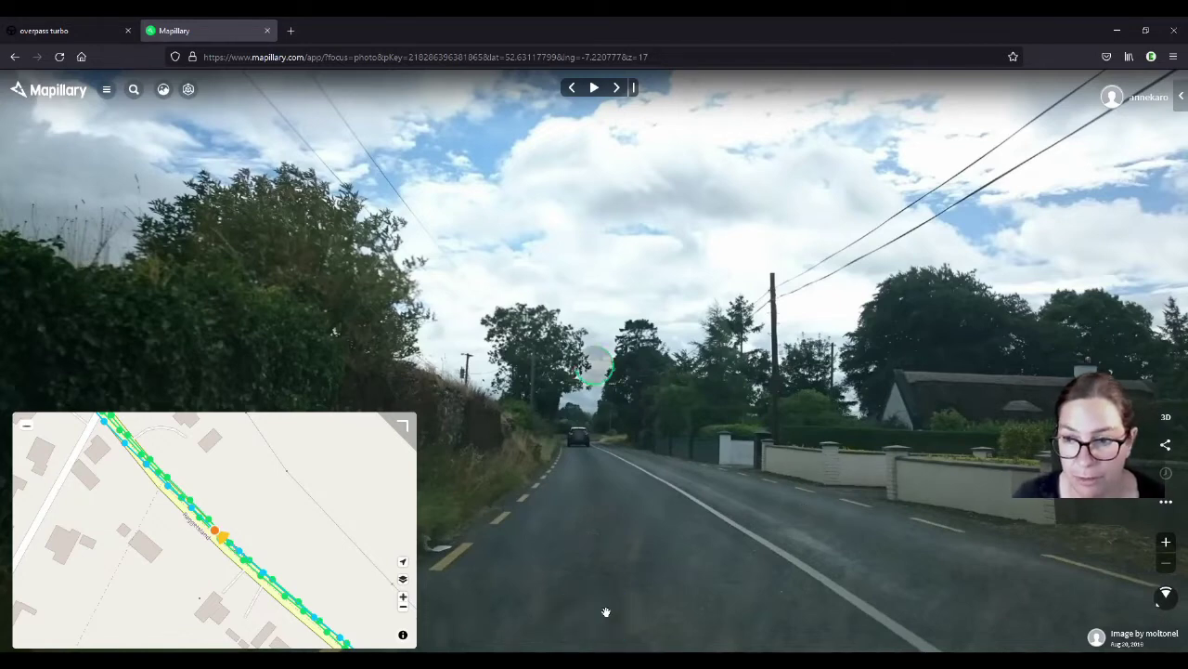